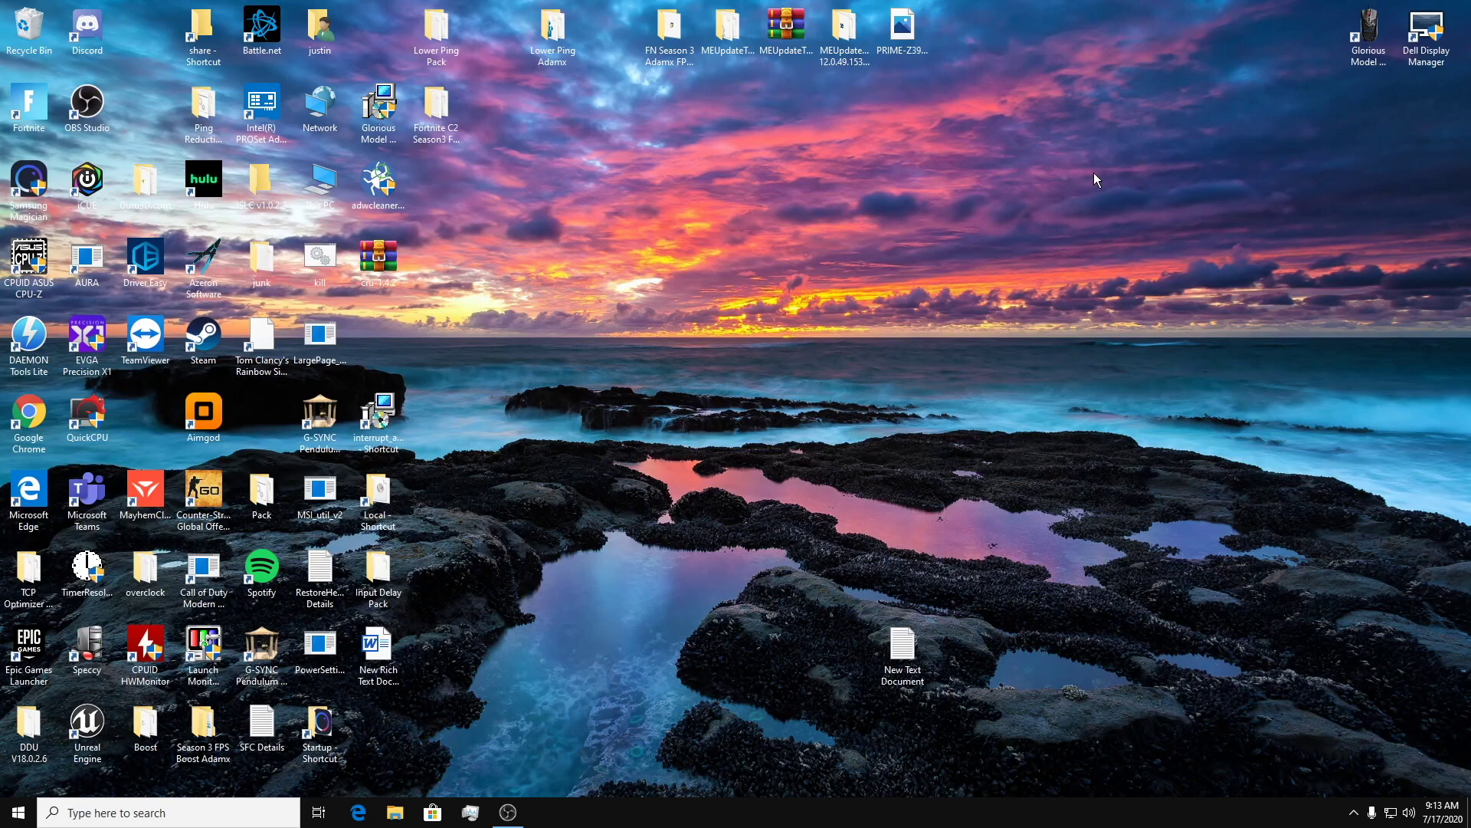
Open the local app data folder by searching Windows for %localappdata%, and reposition its window on the desktop
click(385, 500)
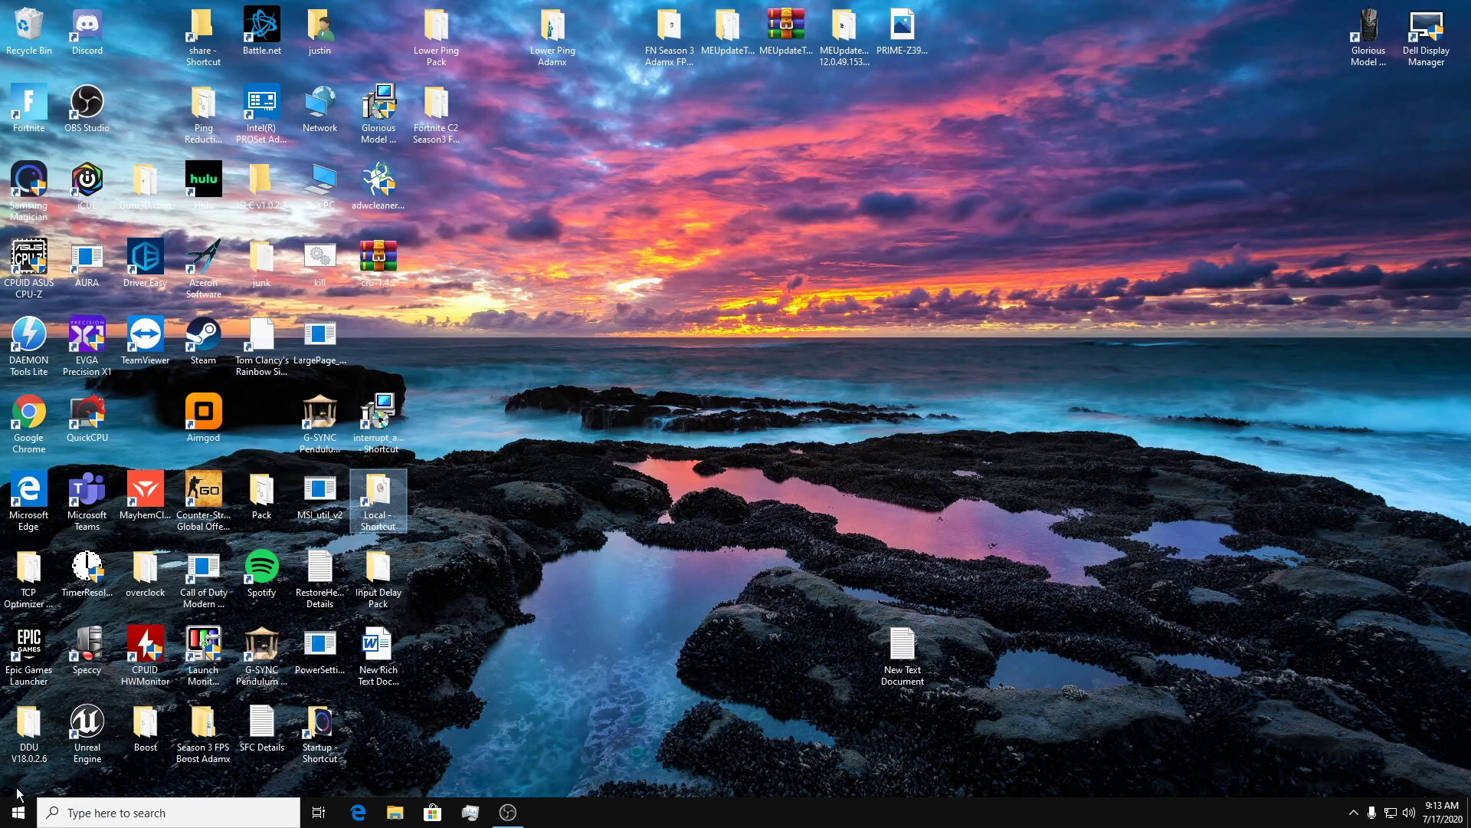
click(69, 811)
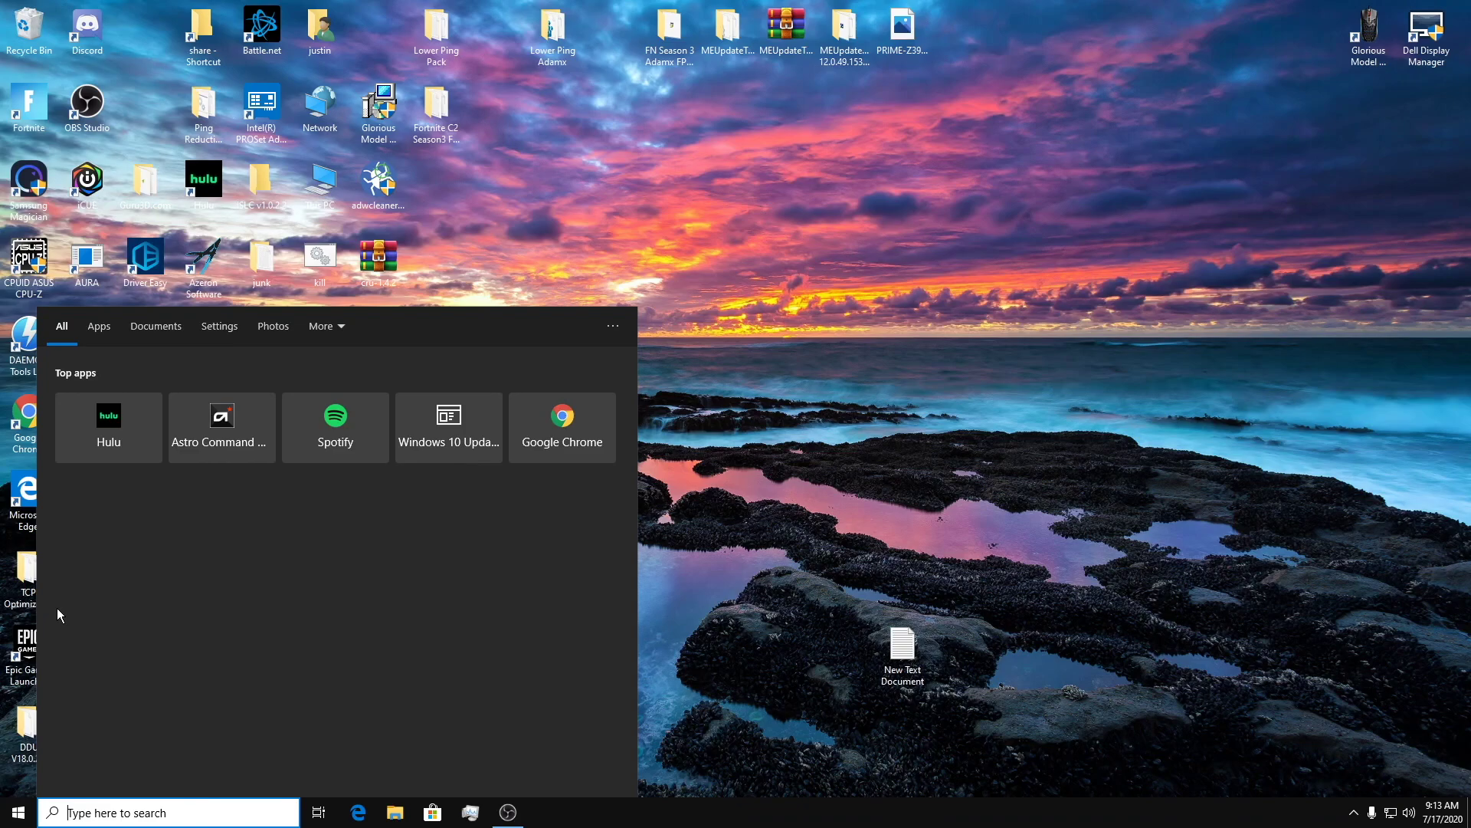
text(%)
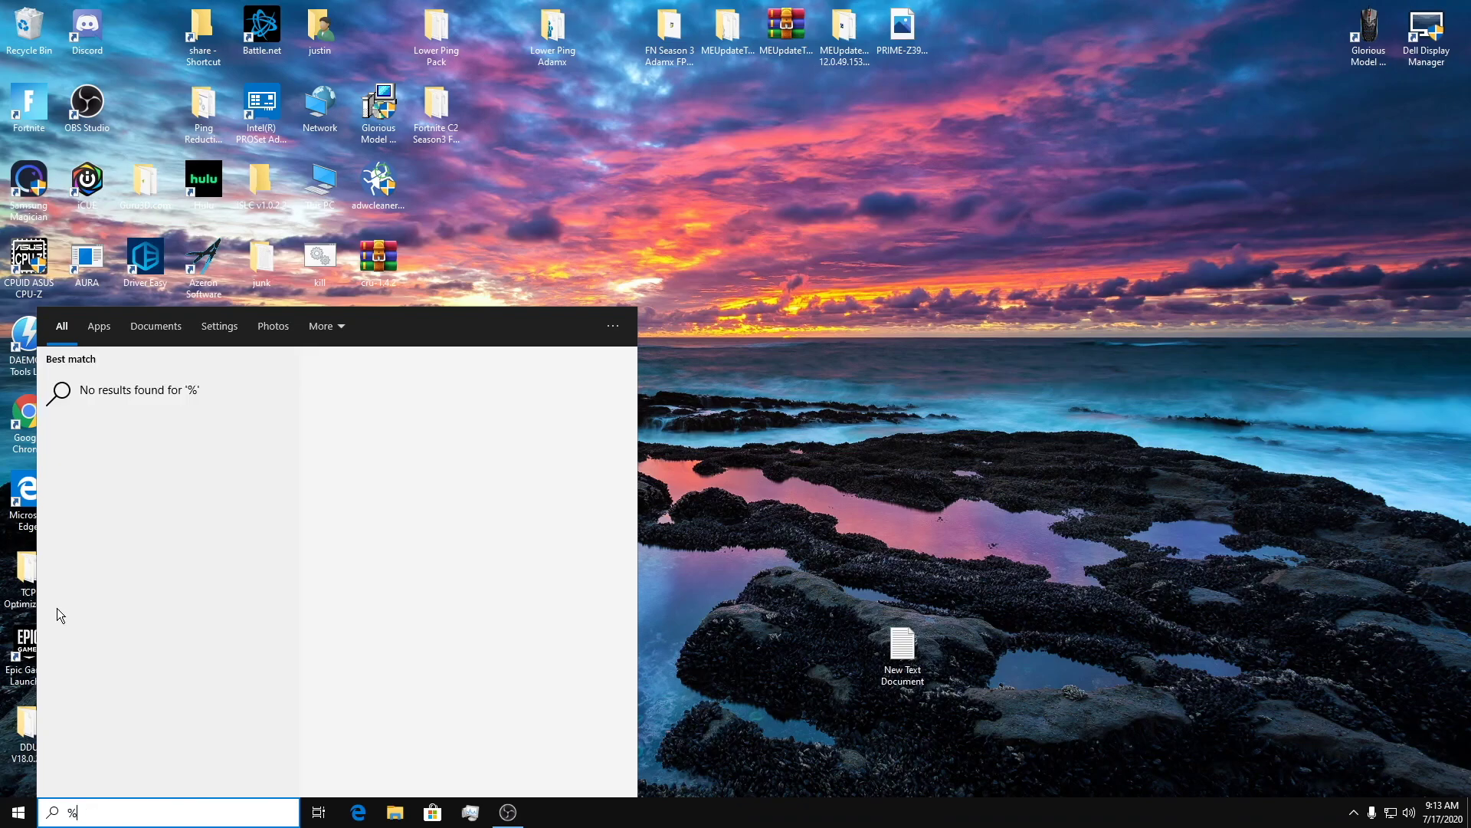
text(localappdata%)
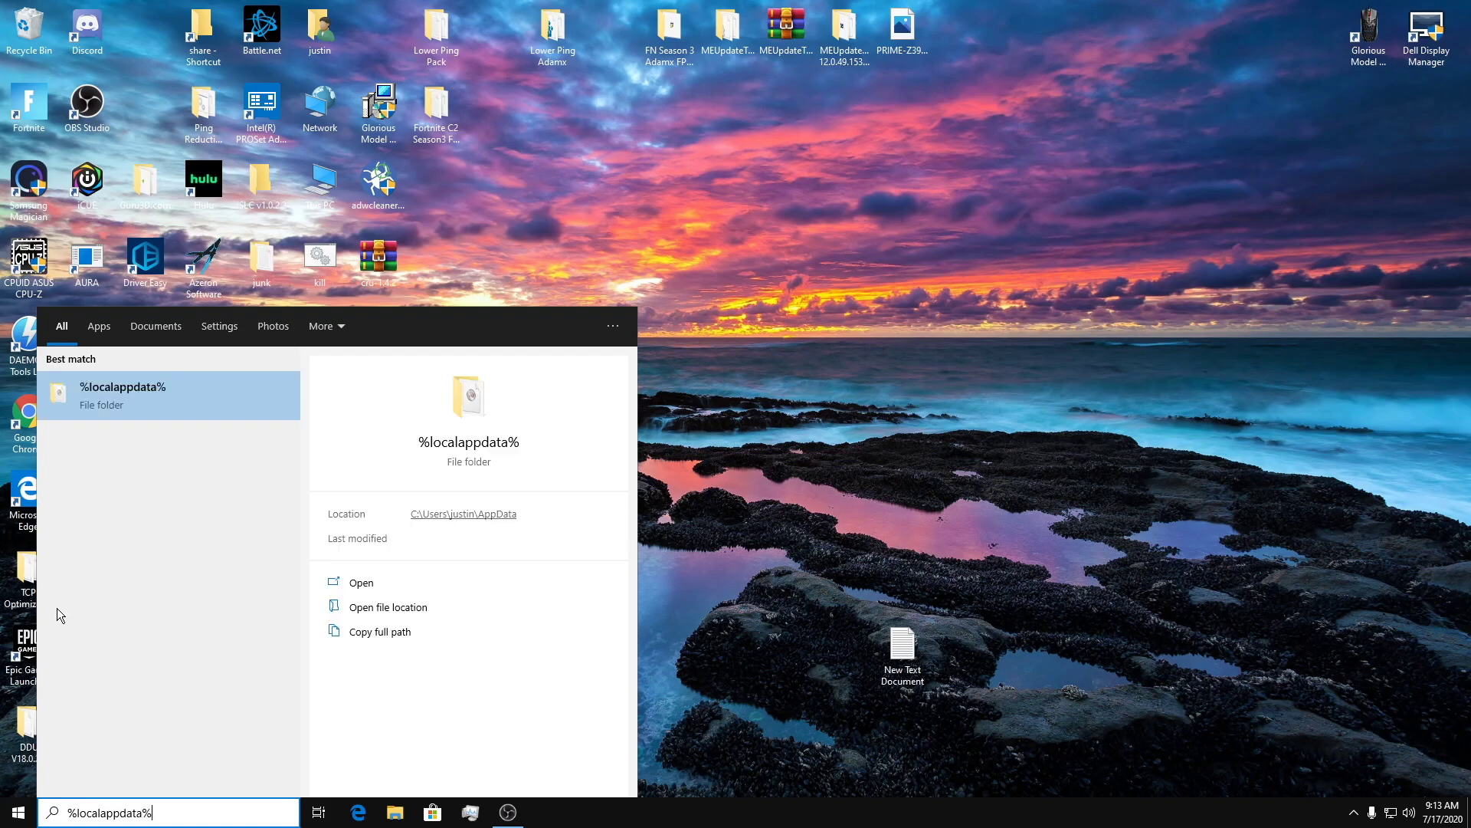
key(Return)
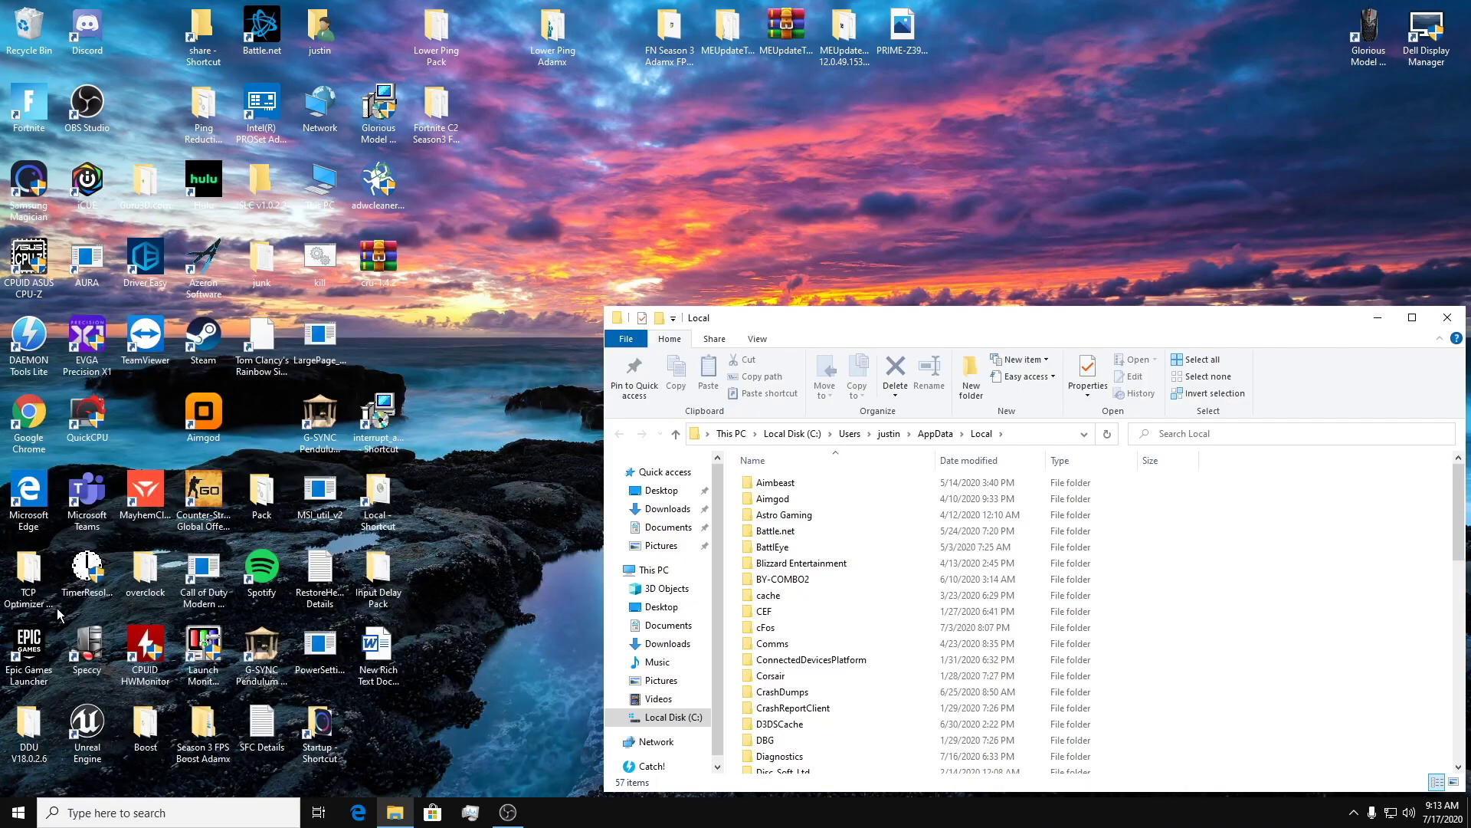
drag(921, 322, 810, 189)
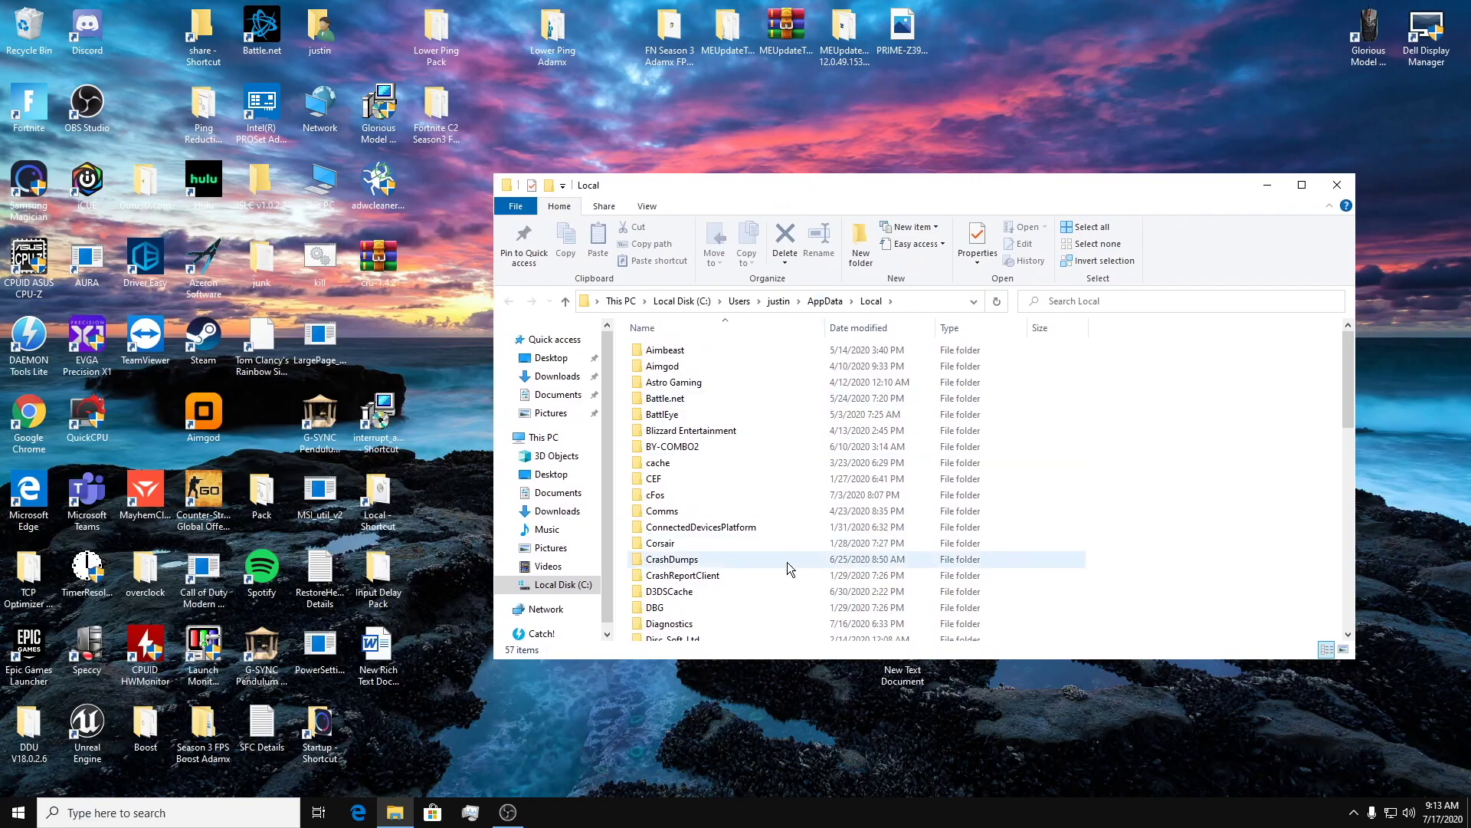
Rename the FortniteGame folder as FortniteGame2
scroll(774, 571, down, 3)
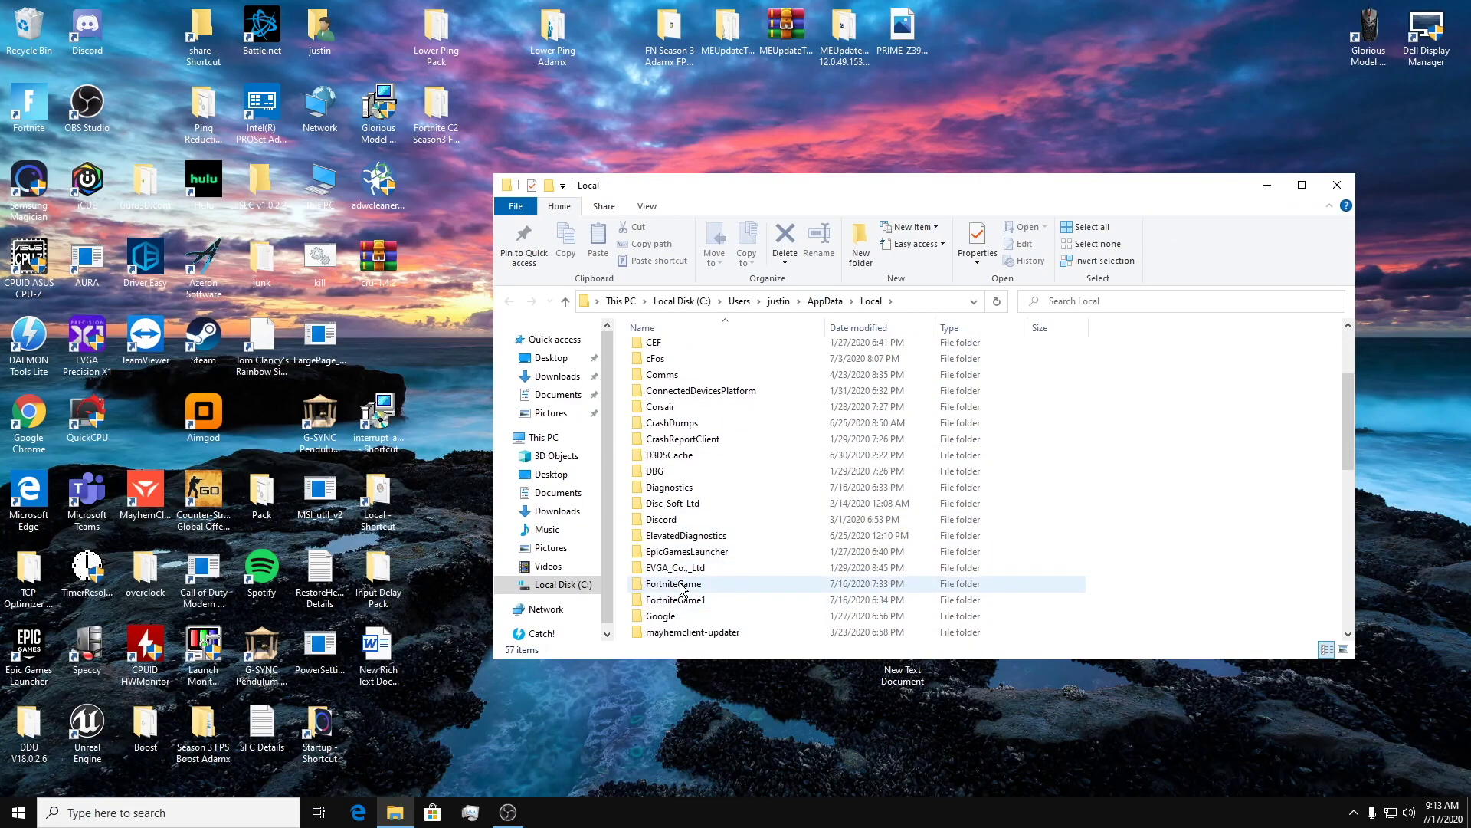
right_click(681, 587)
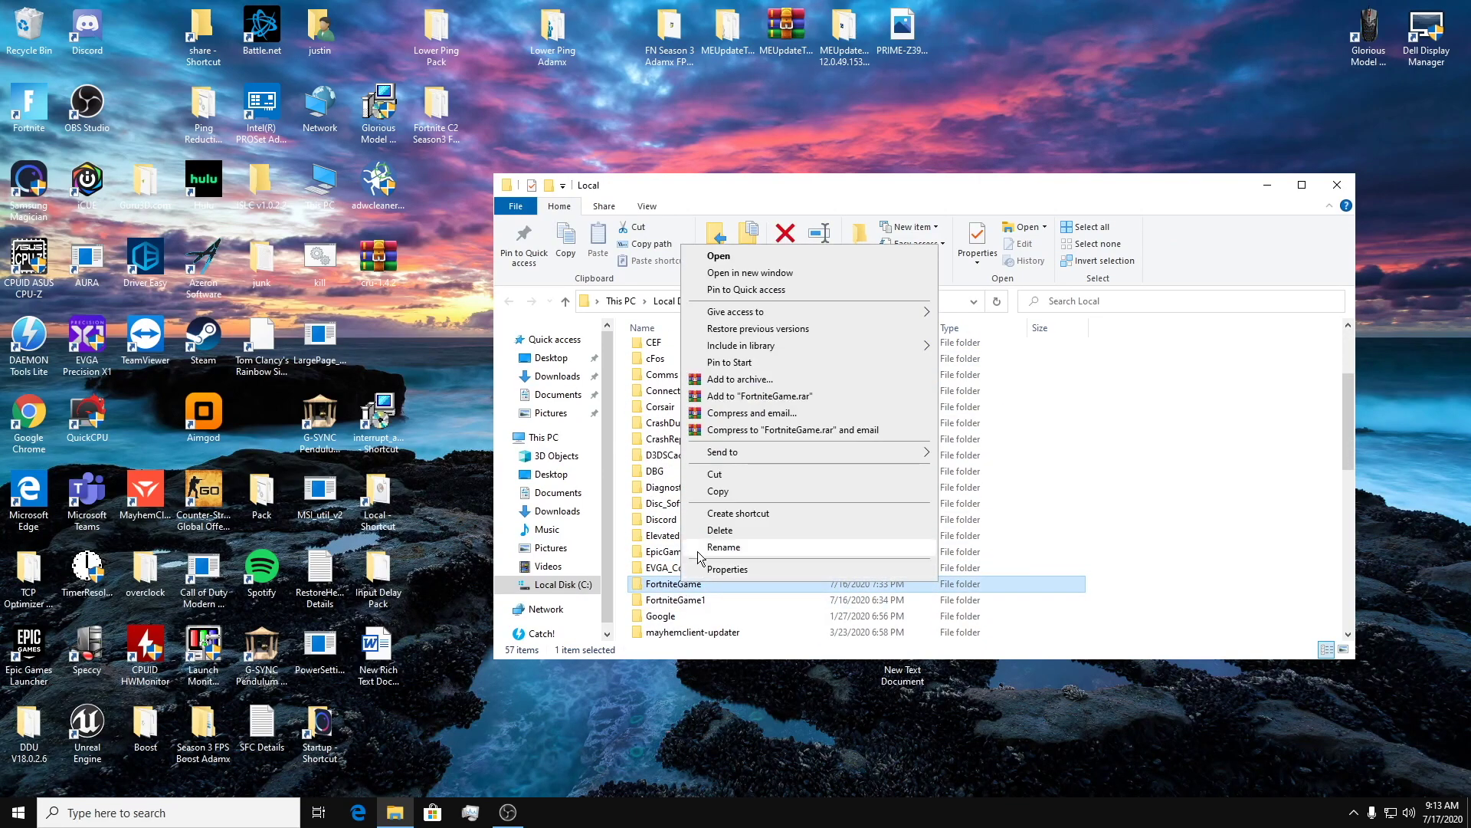
click(698, 551)
click(722, 584)
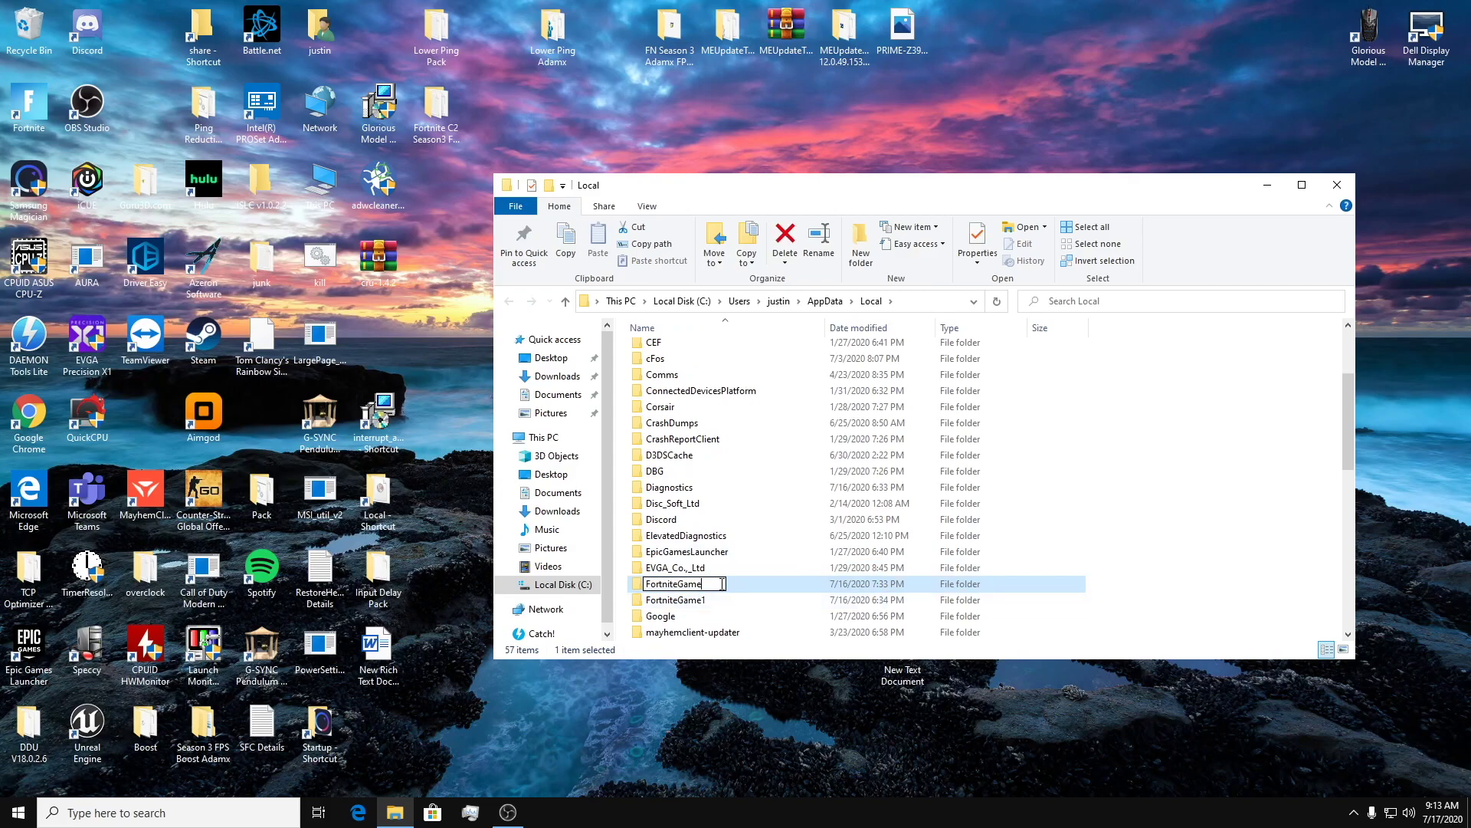
text(2)
key(Return)
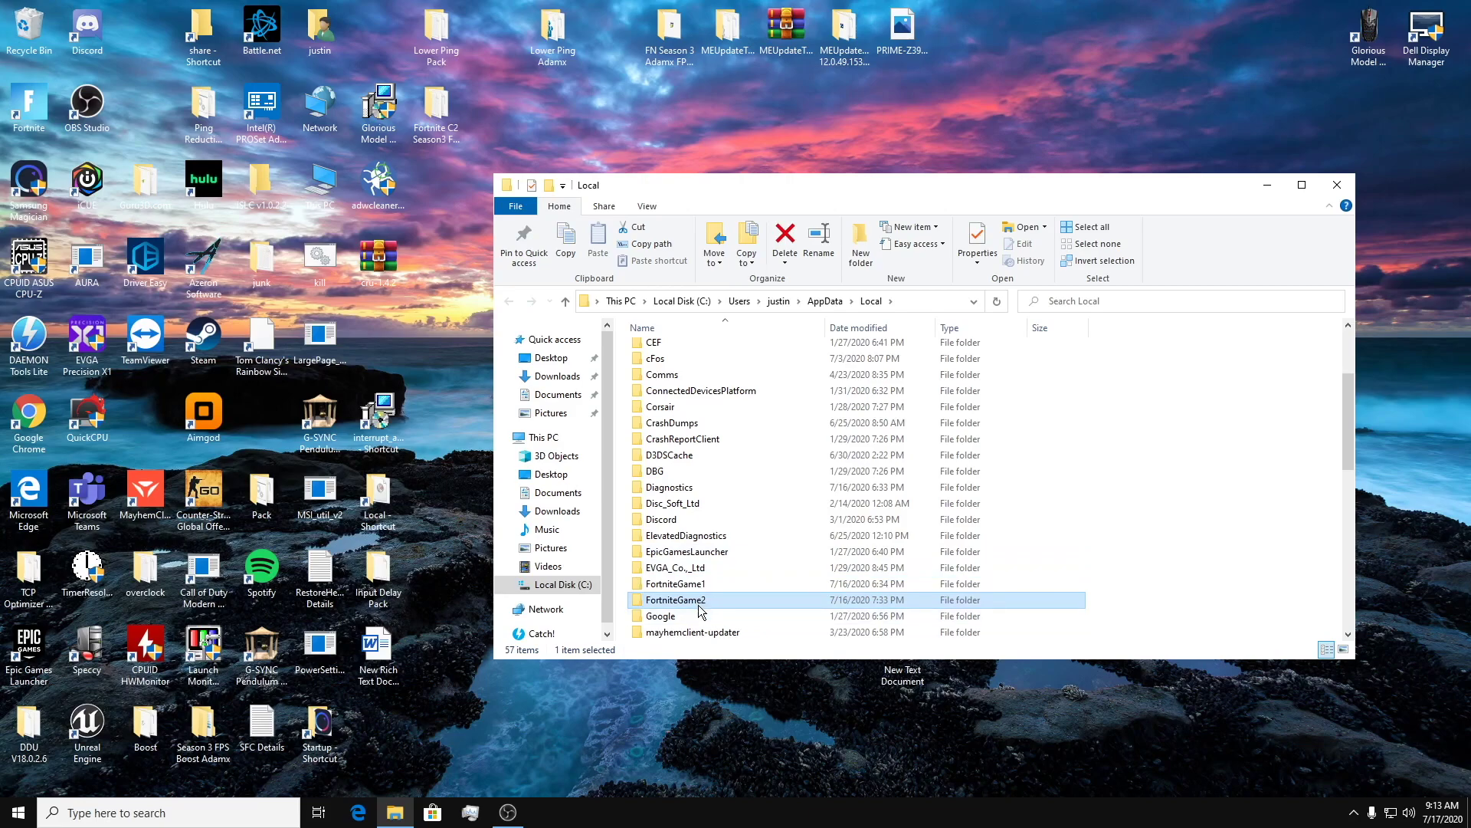
Delete the FortniteGame1 folder and close the Local folder window
click(702, 587)
right_click(702, 589)
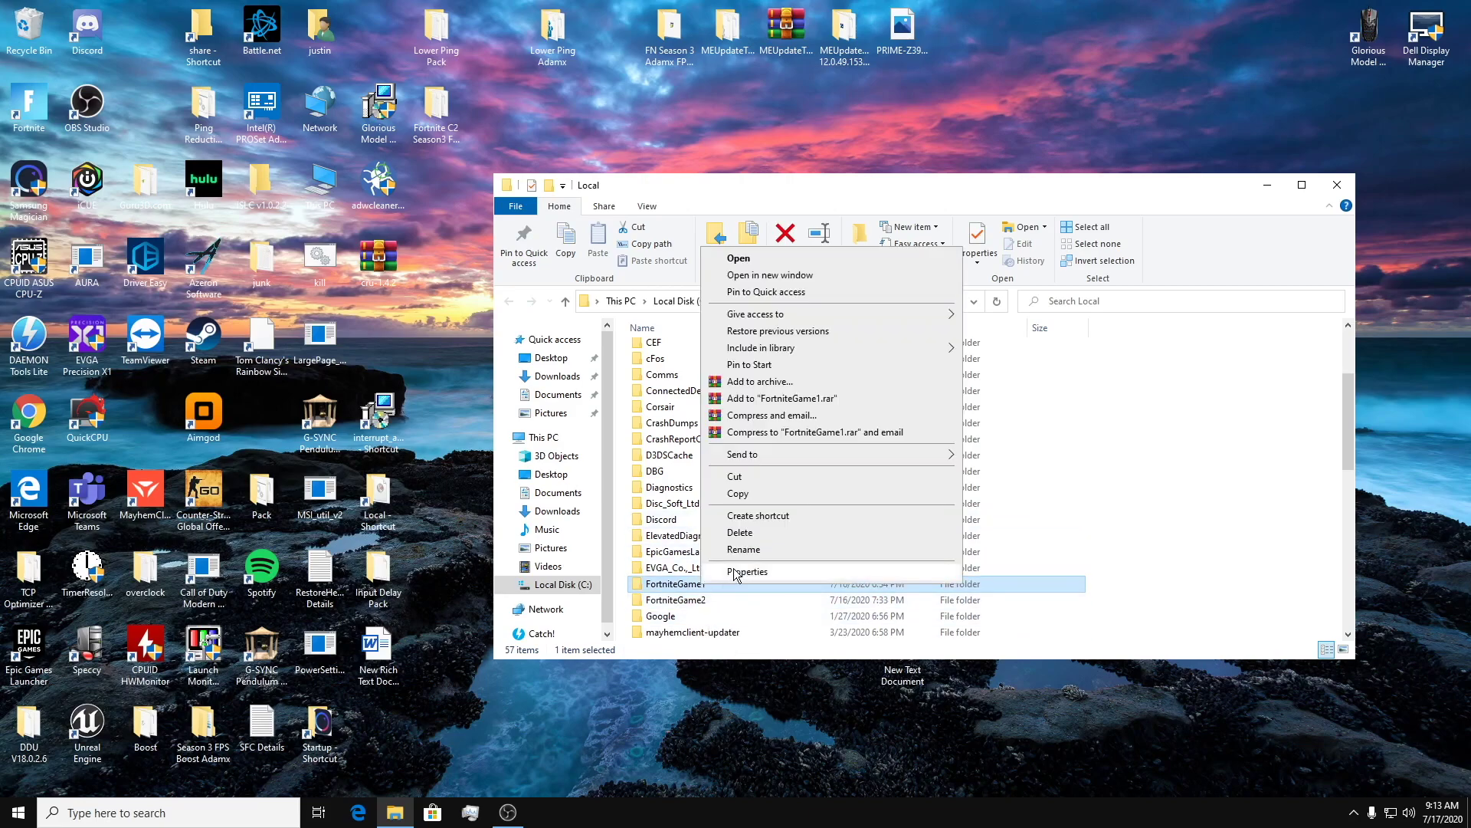
click(742, 543)
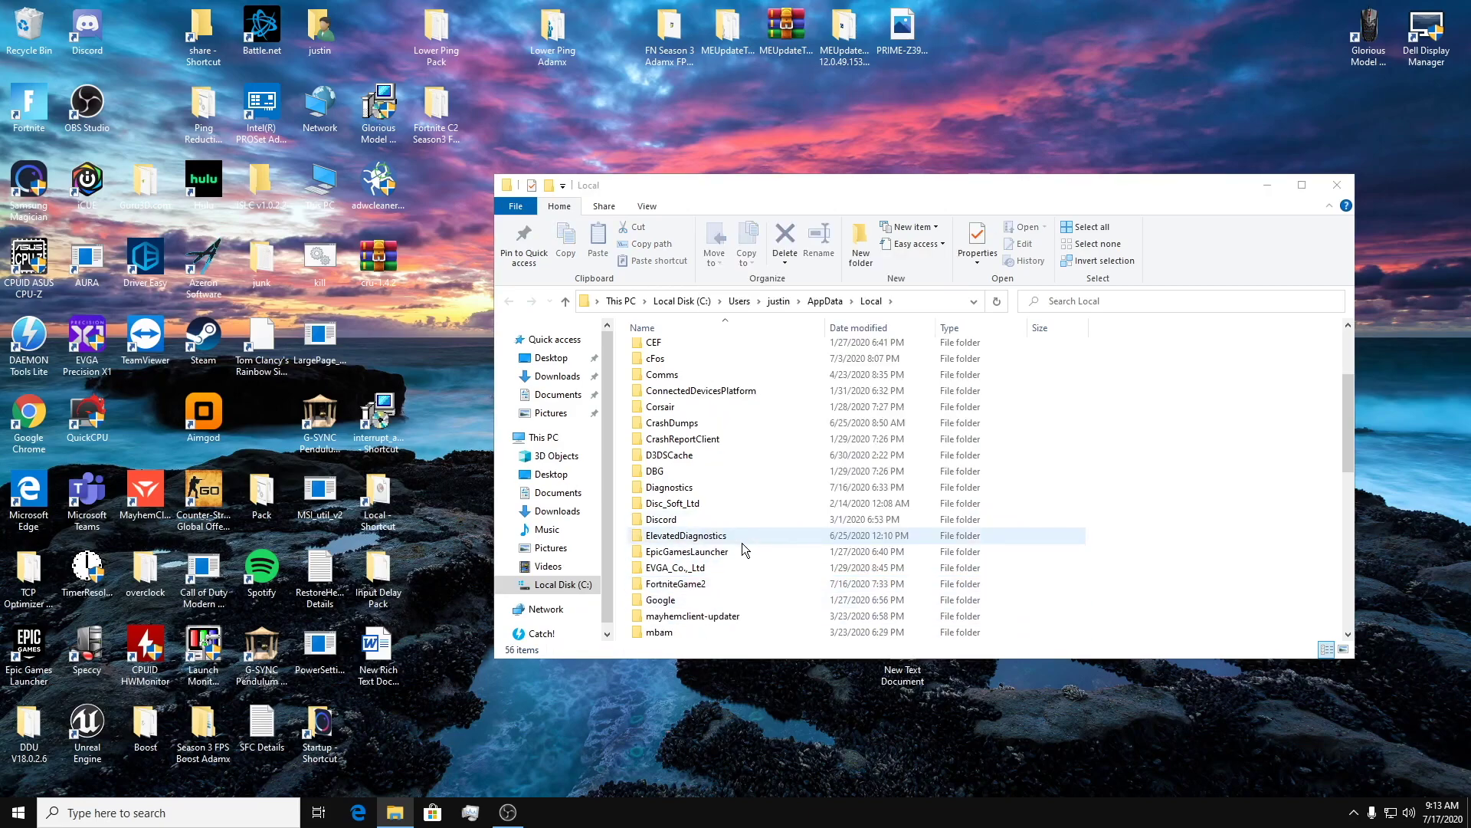
click(1337, 185)
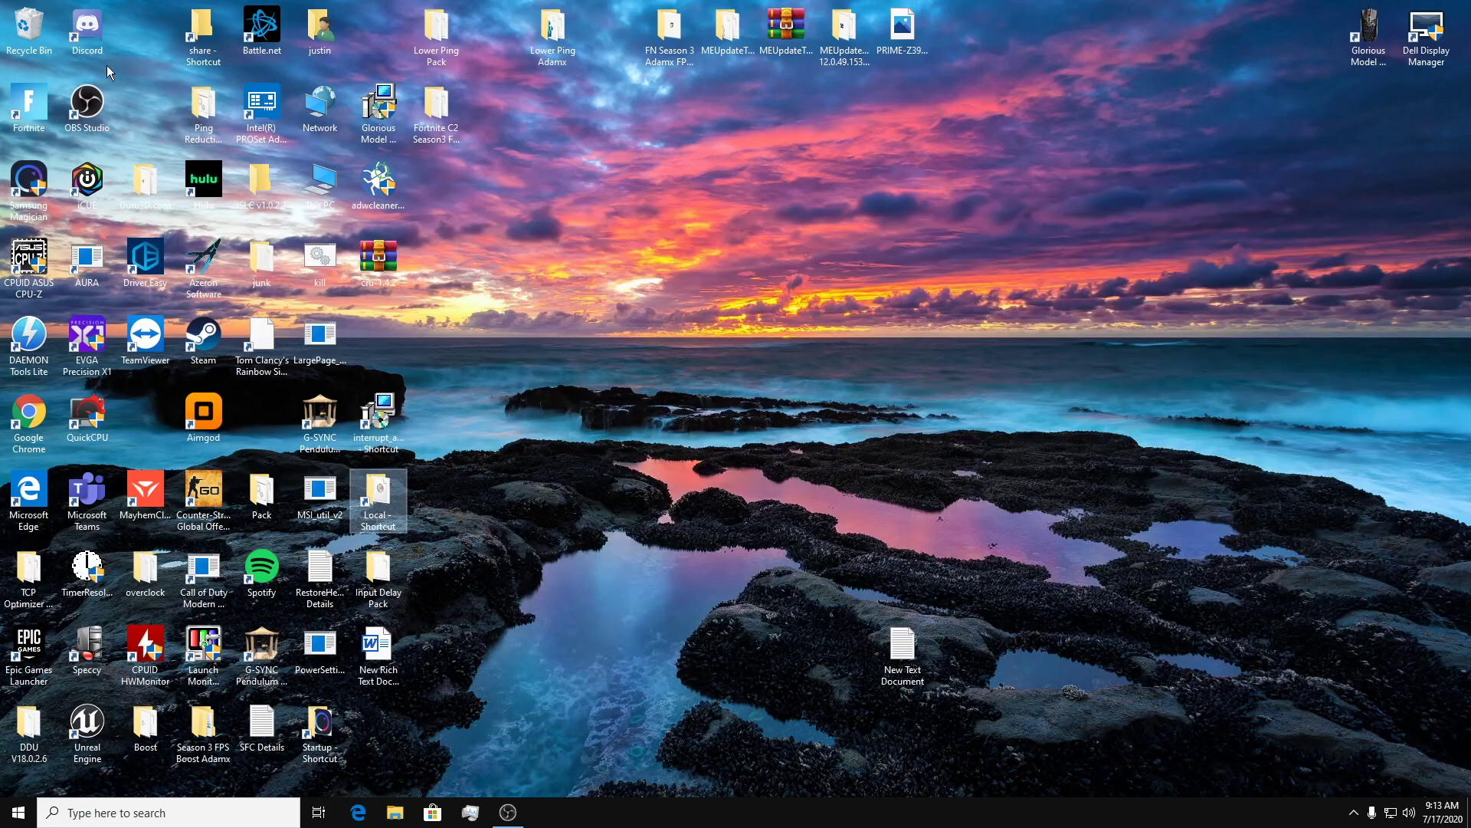
Launch Fortnite, declining the offer to apply the best settings automatically, and open its video settings
double_click(34, 100)
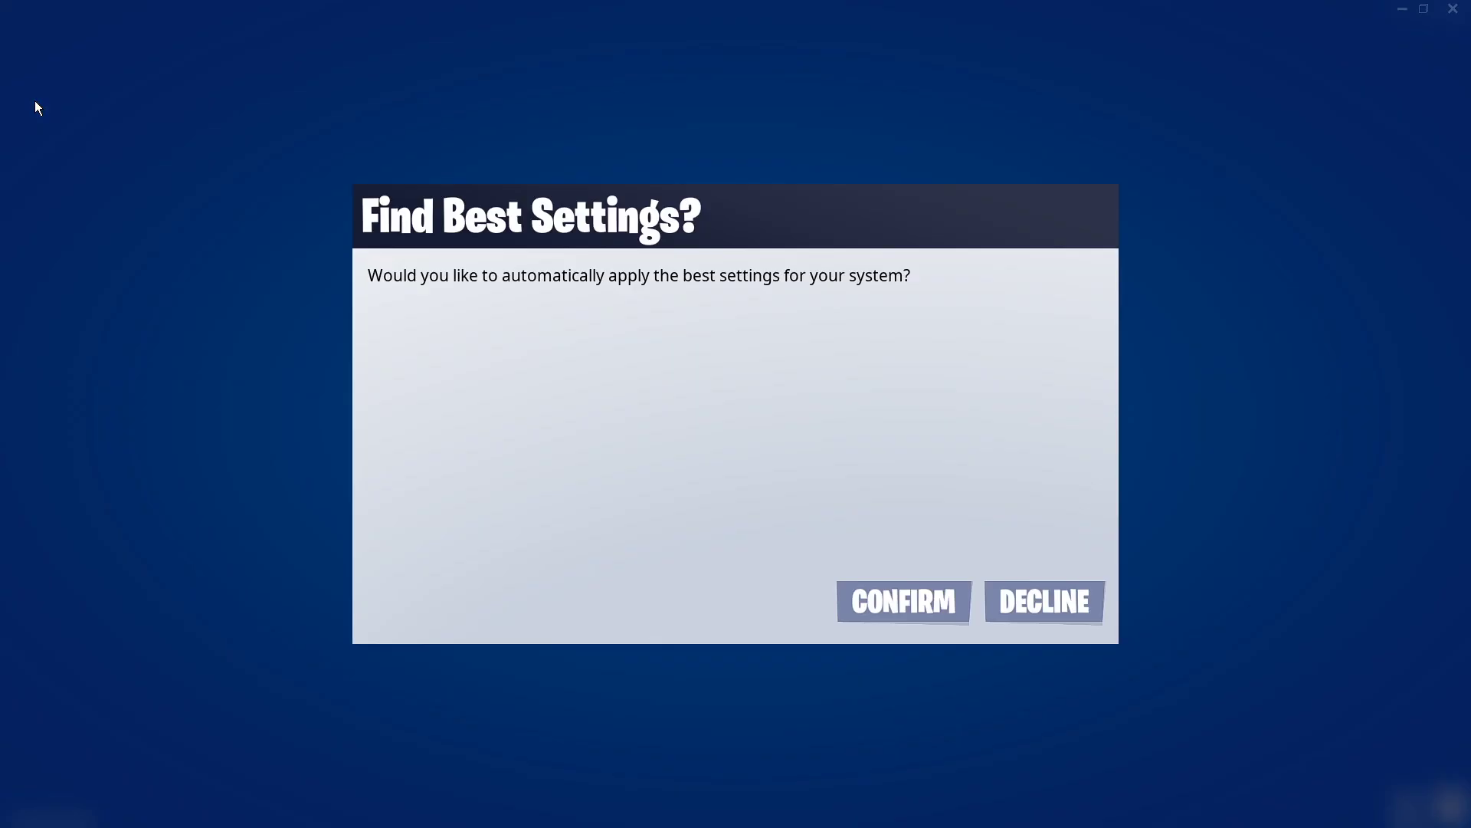
click(1076, 613)
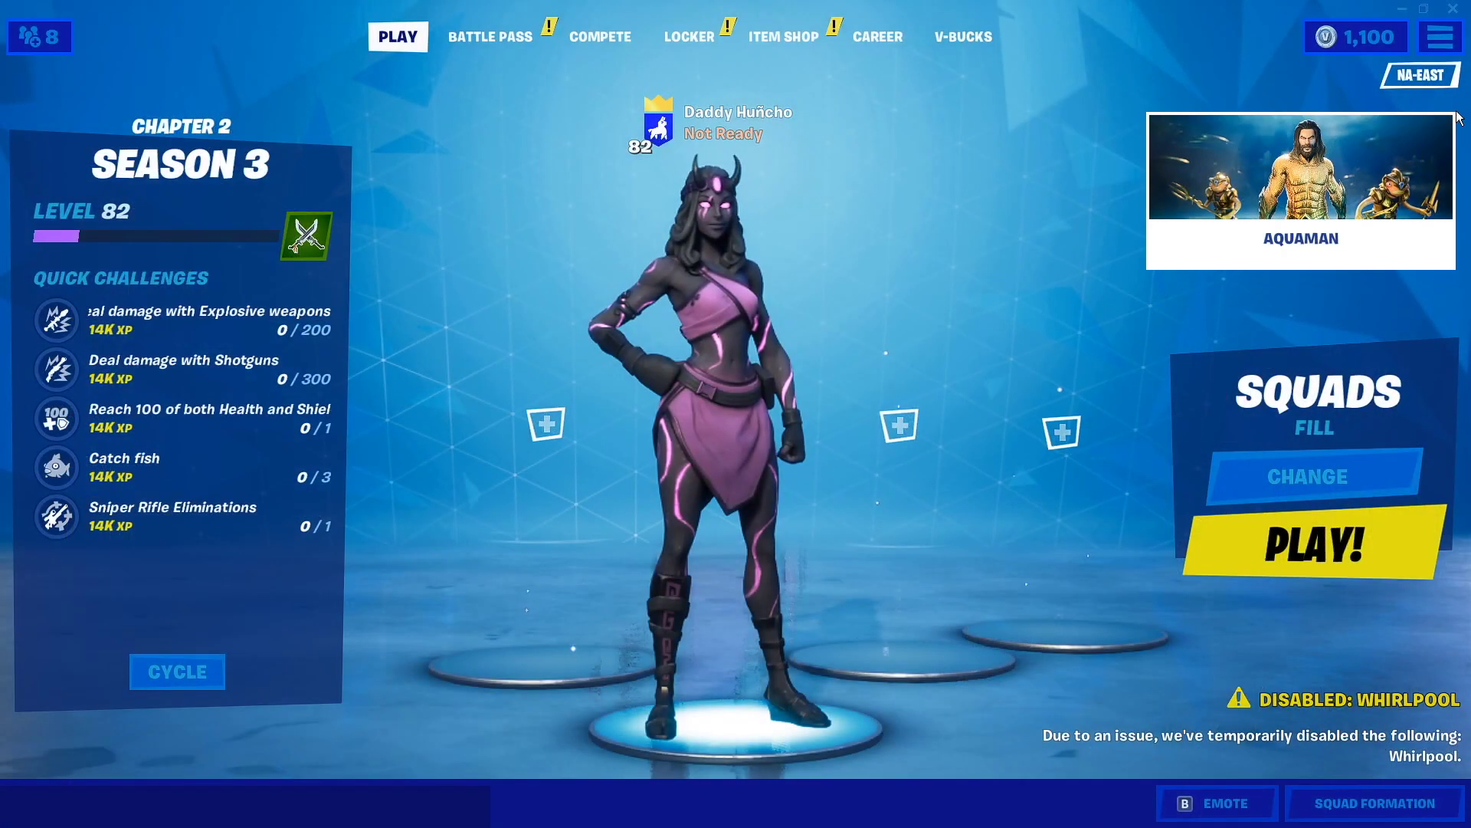
click(1441, 49)
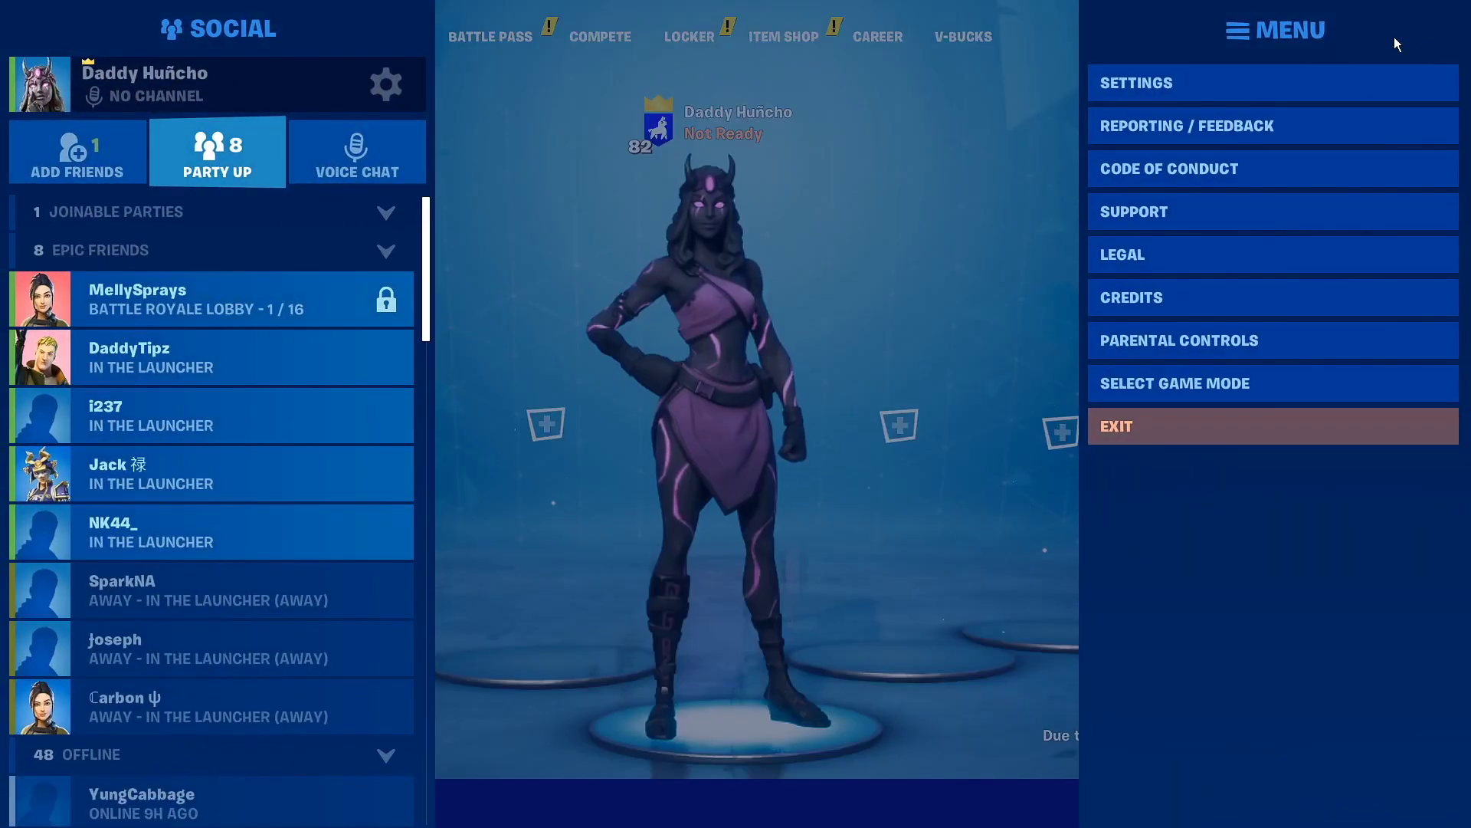
click(1249, 86)
click(414, 569)
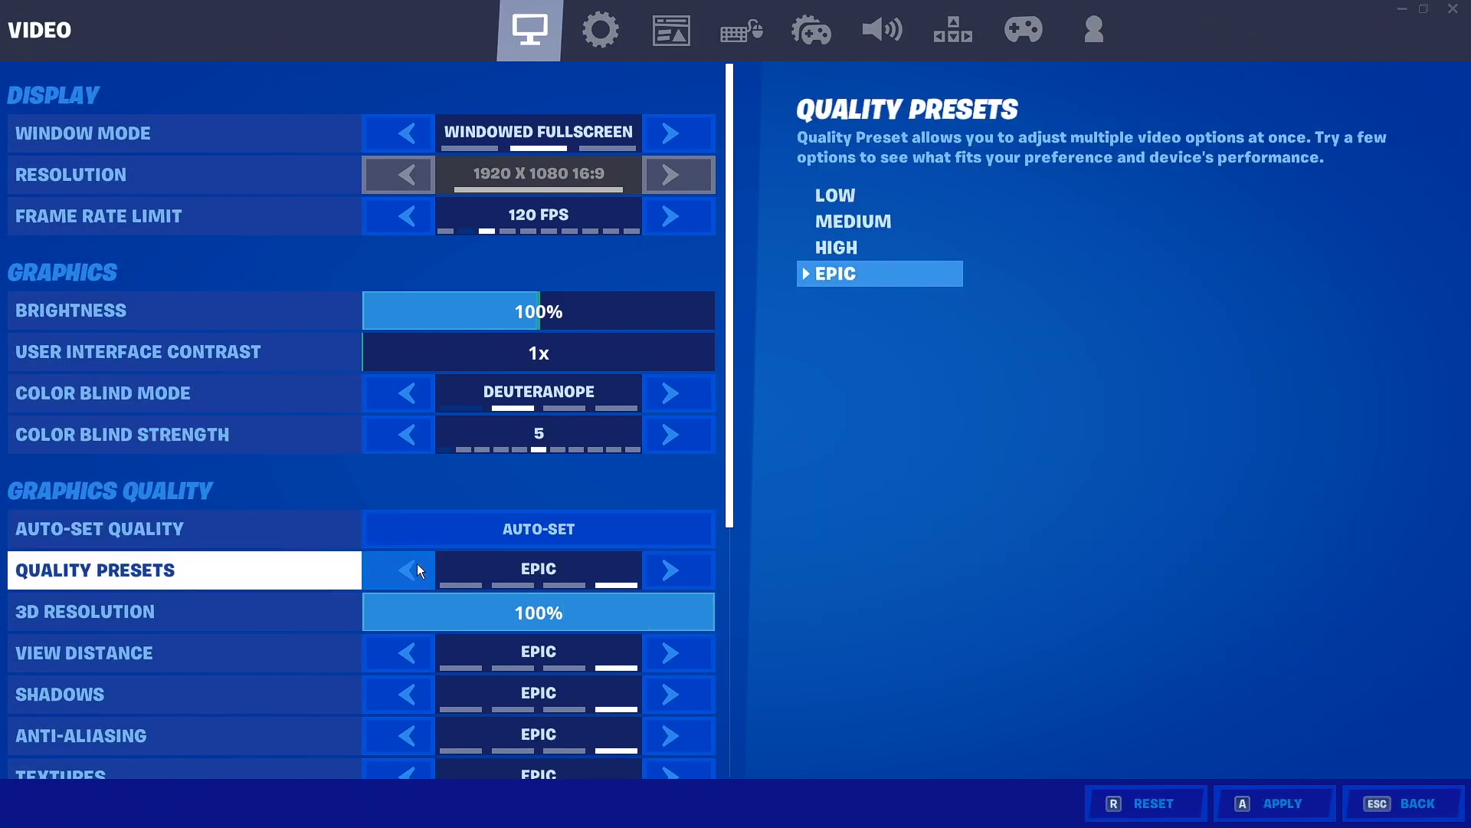
Set the frame rate limit to 240 FPS
scroll(640, 652, down, 1)
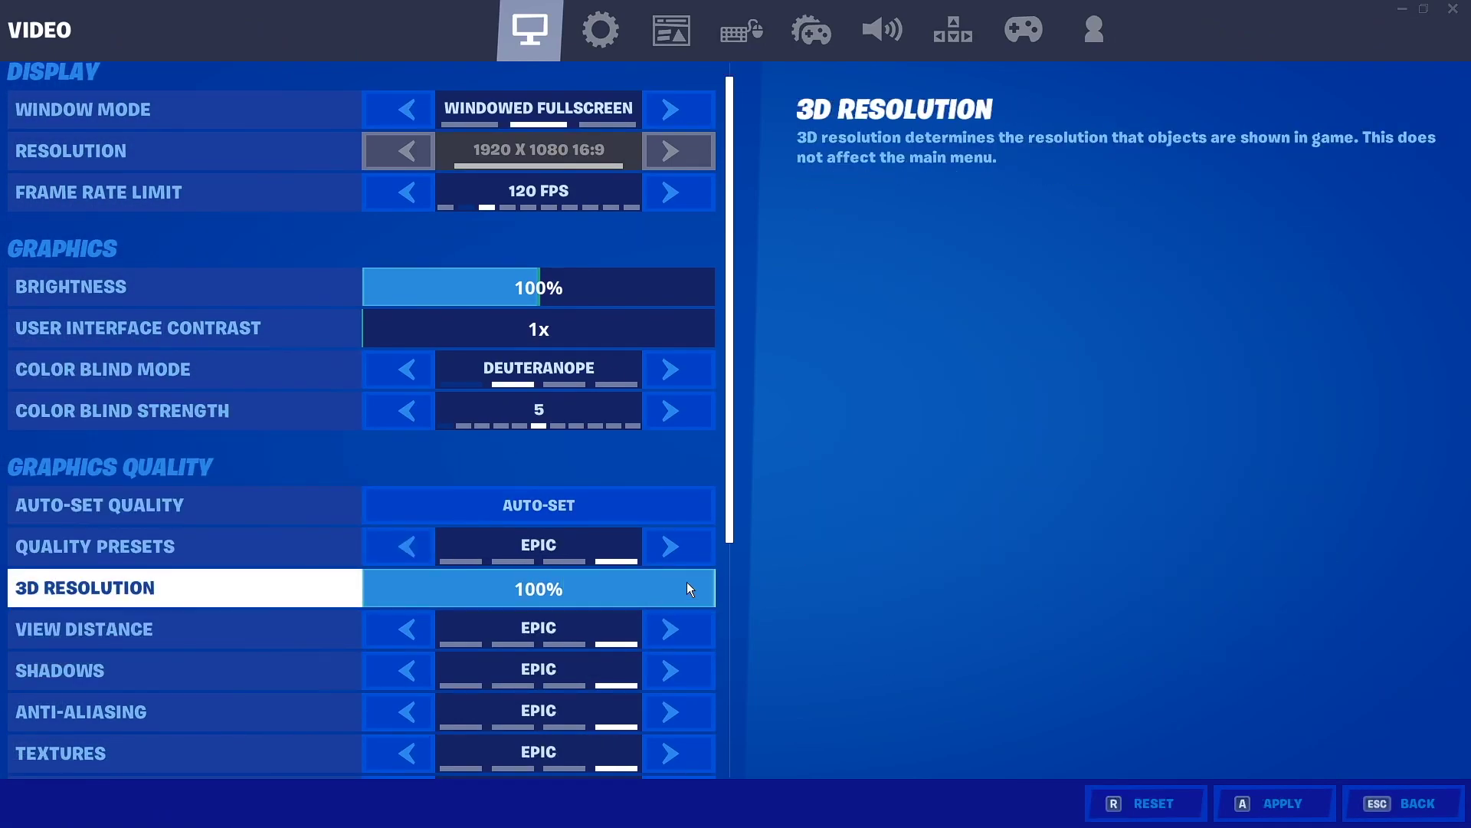
click(665, 204)
click(665, 204)
click(665, 204)
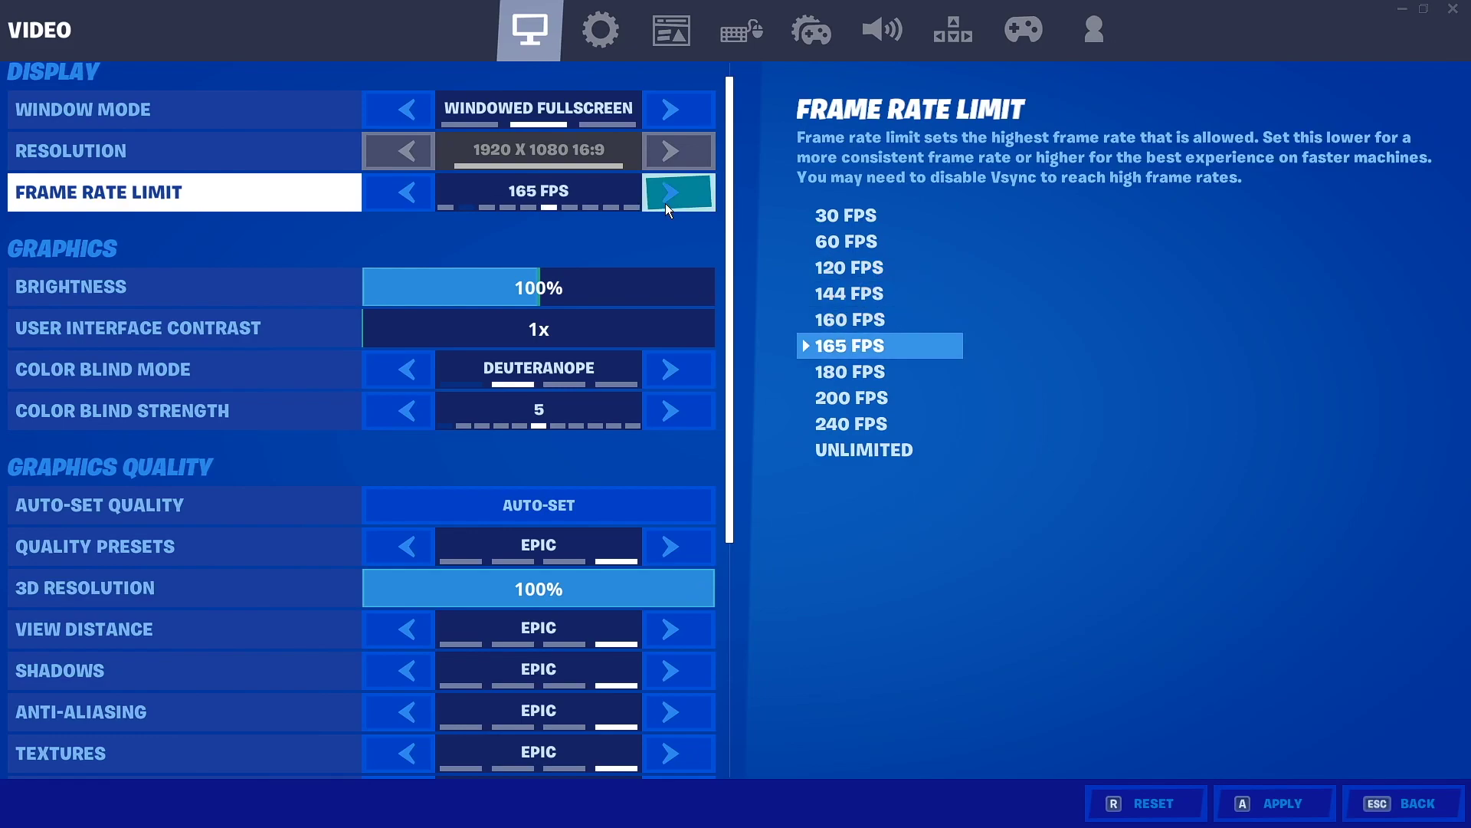
click(665, 204)
click(665, 204)
click(665, 203)
Set the window mode to Fullscreen with a 1920 x 1080 16:9 resolution
click(663, 112)
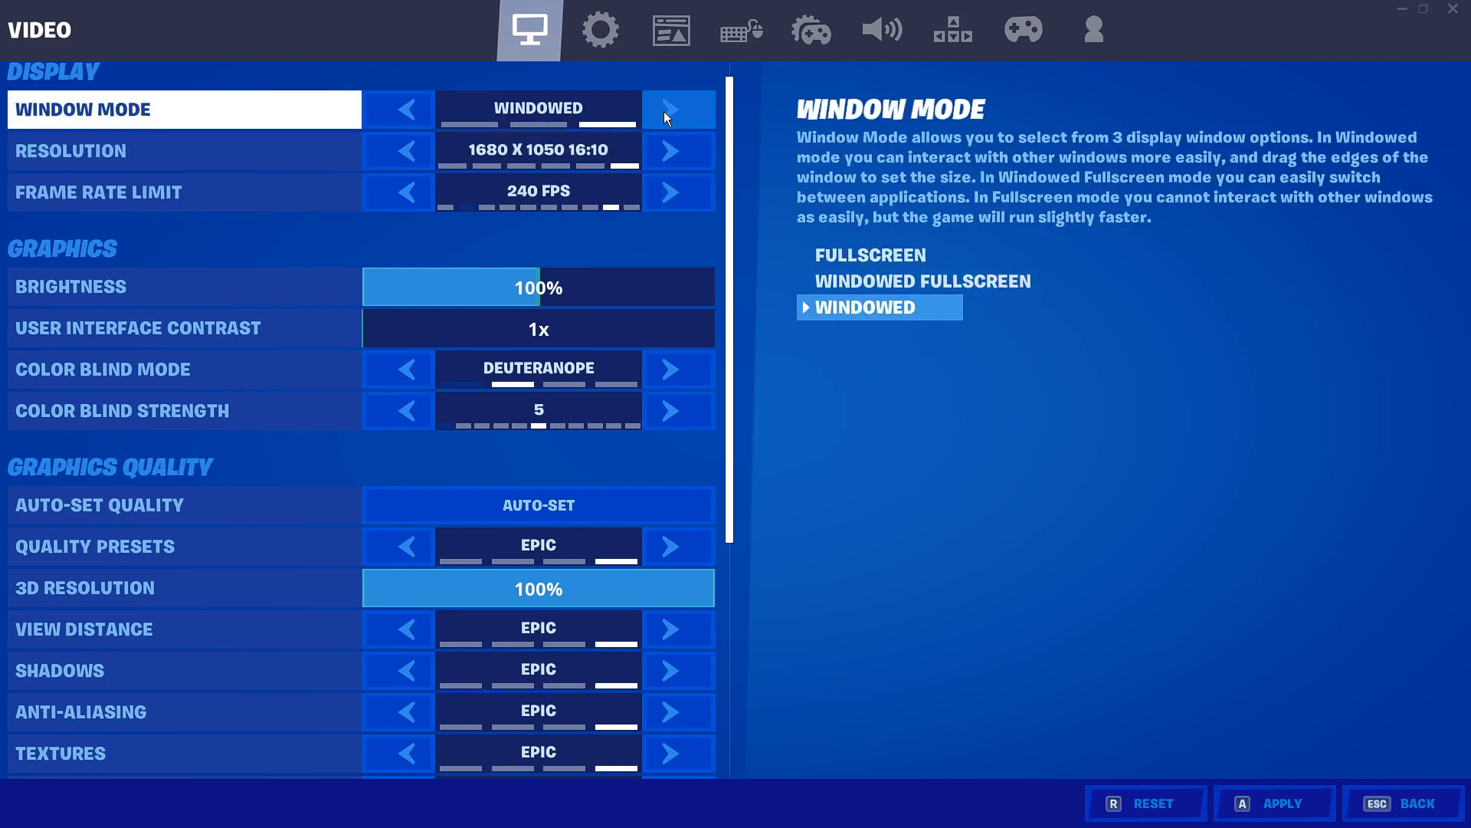
click(663, 112)
click(682, 154)
click(682, 154)
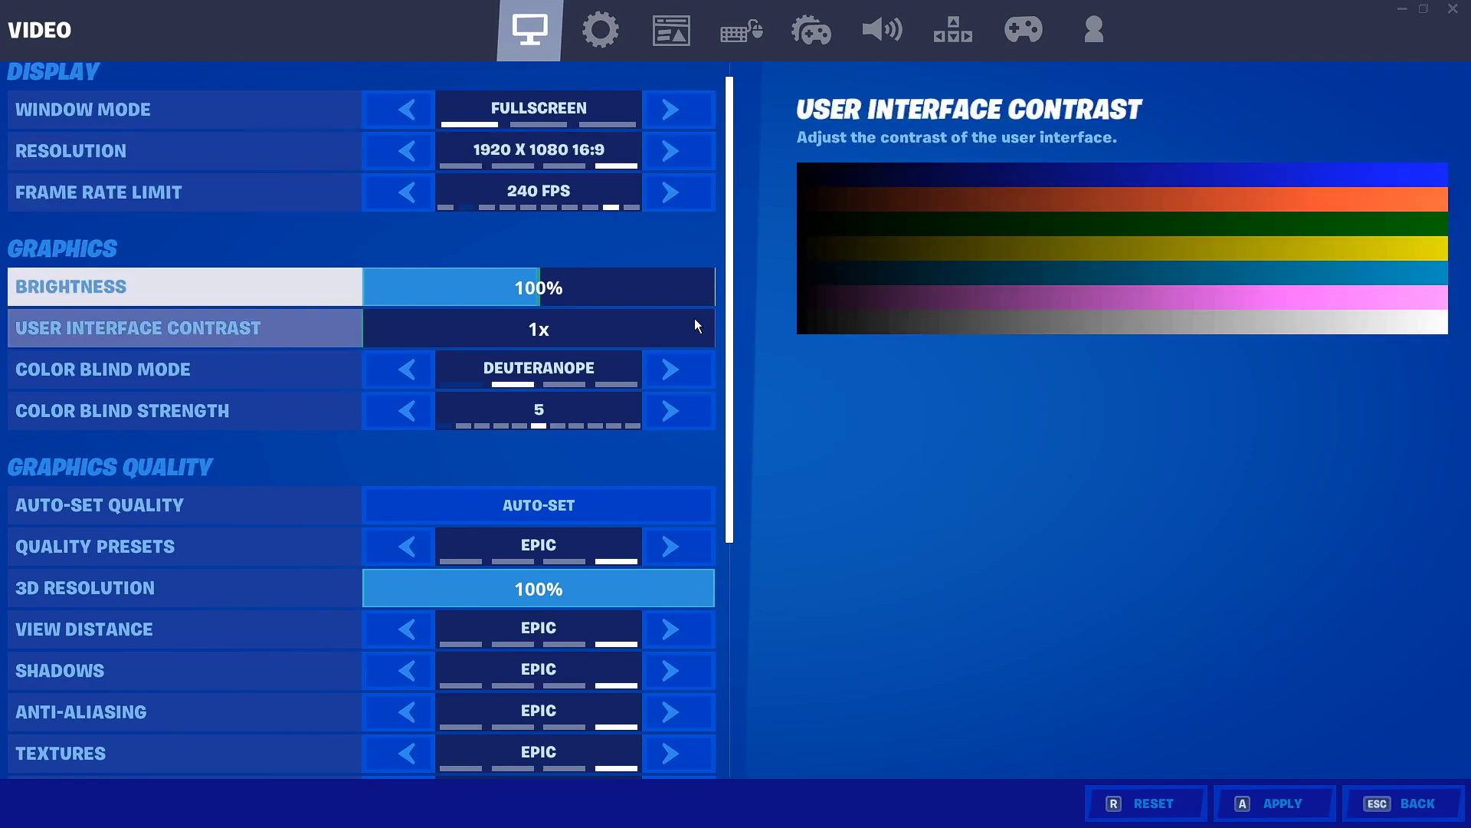
Set shadows and anti-aliasing to Off, and effects and post processing to Low
scroll(697, 351, down, 3)
scroll(697, 351, down, 3)
click(683, 521)
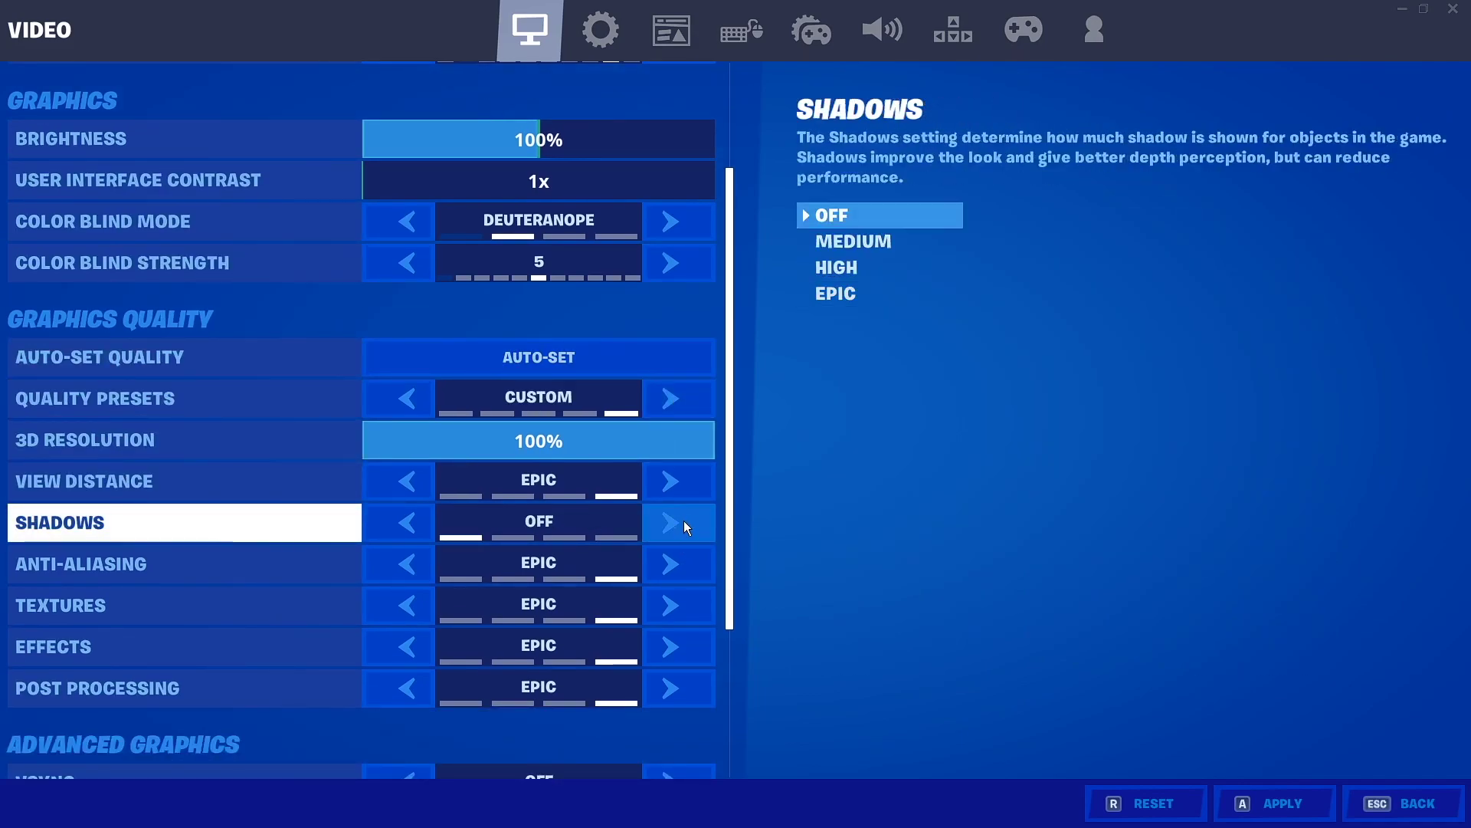
click(688, 565)
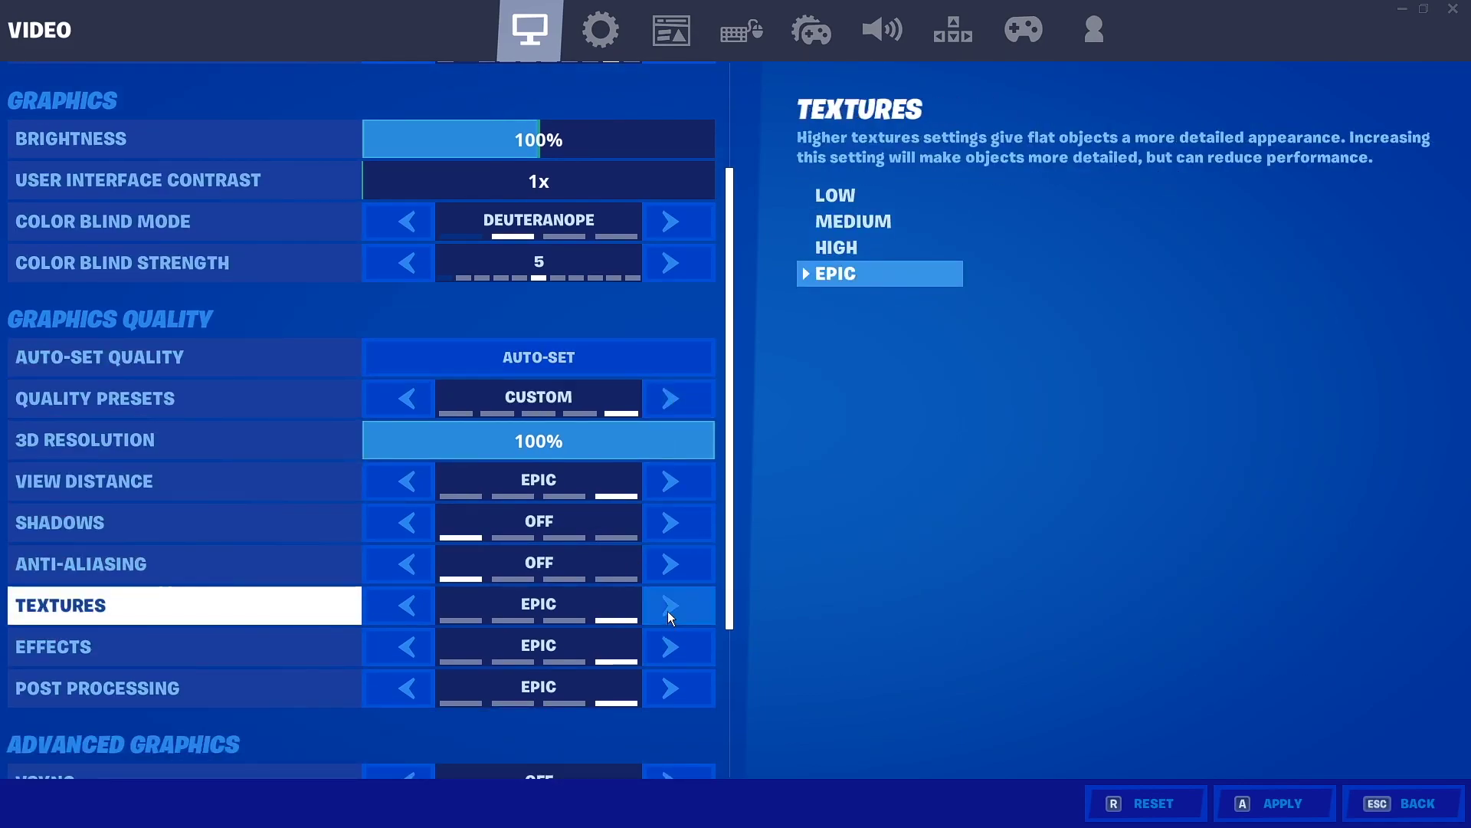
click(675, 643)
scroll(691, 648, down, 2)
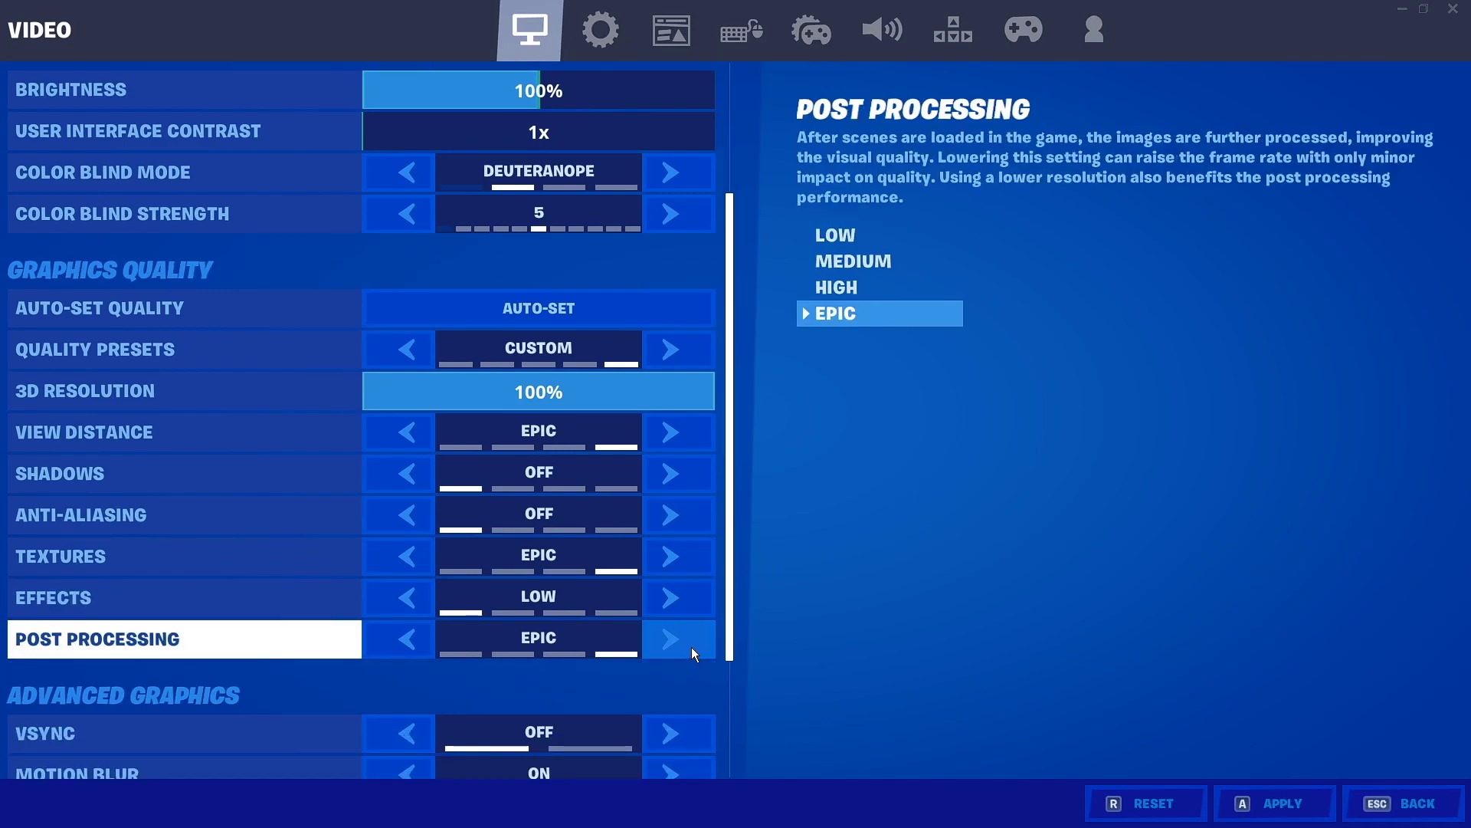
click(692, 647)
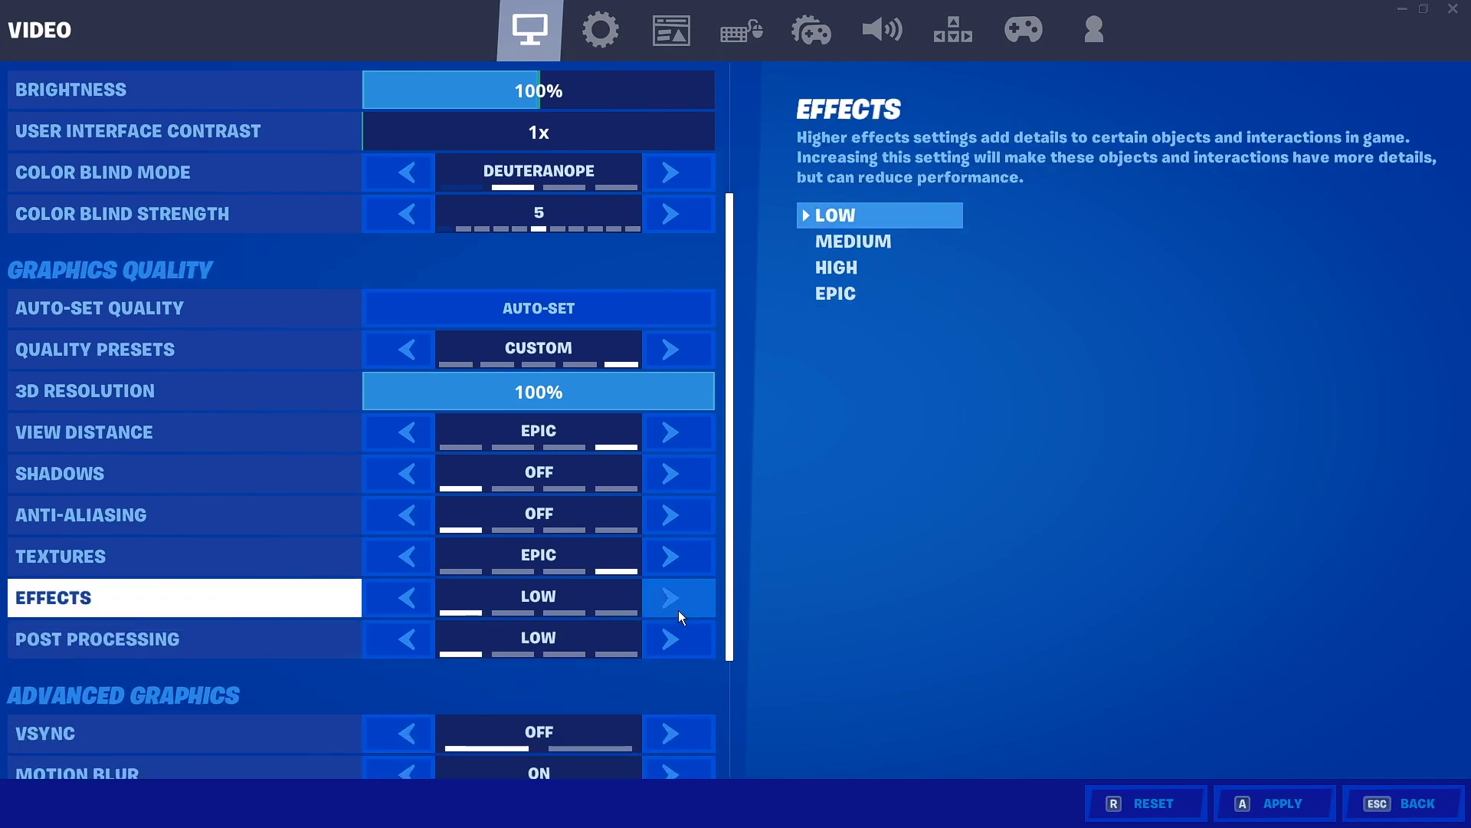
Turn motion blur off and the FPS display on in the advanced graphics settings
scroll(679, 616, down, 5)
click(704, 658)
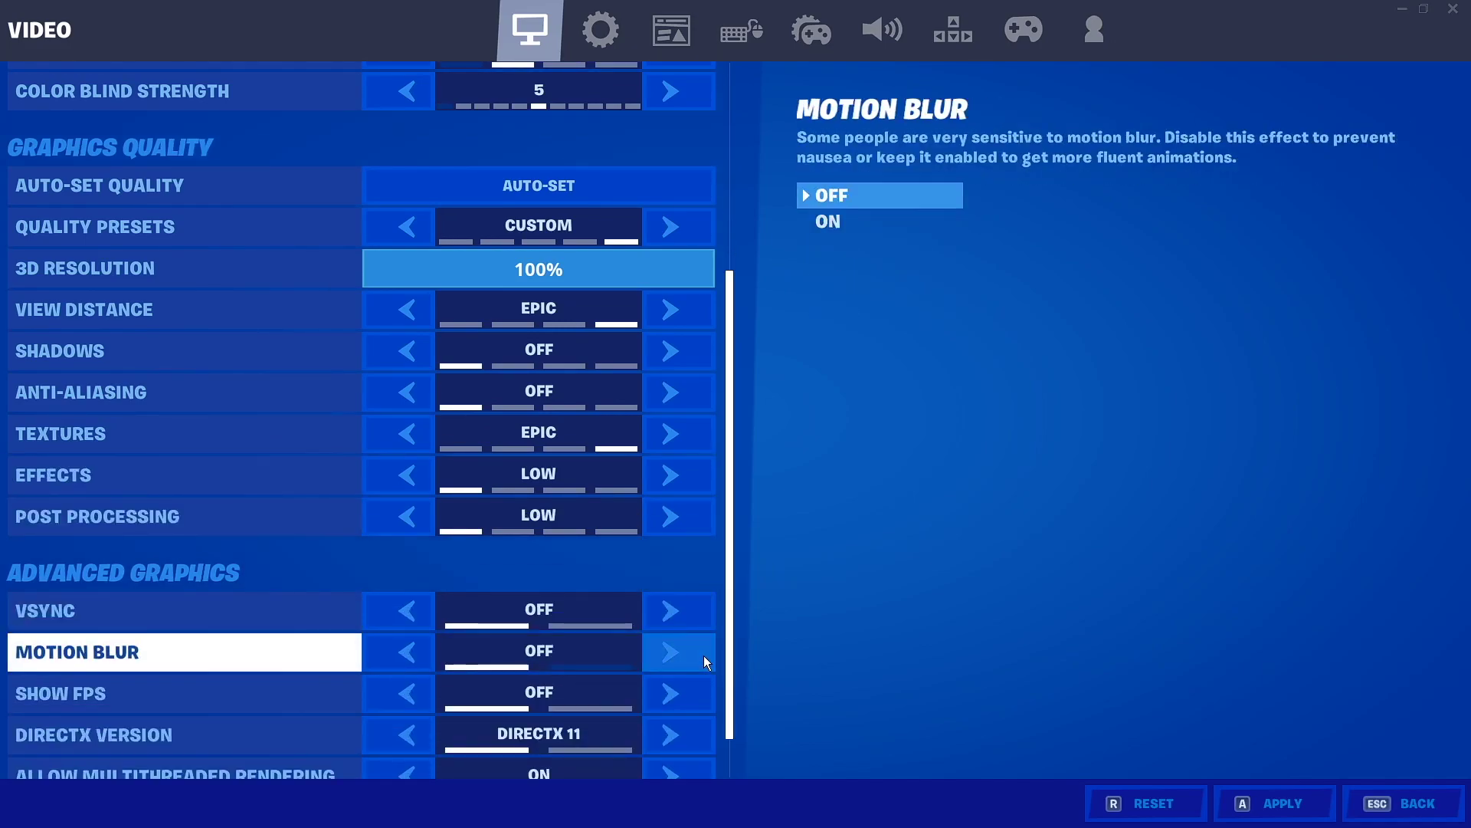
click(697, 687)
scroll(697, 686, down, 2)
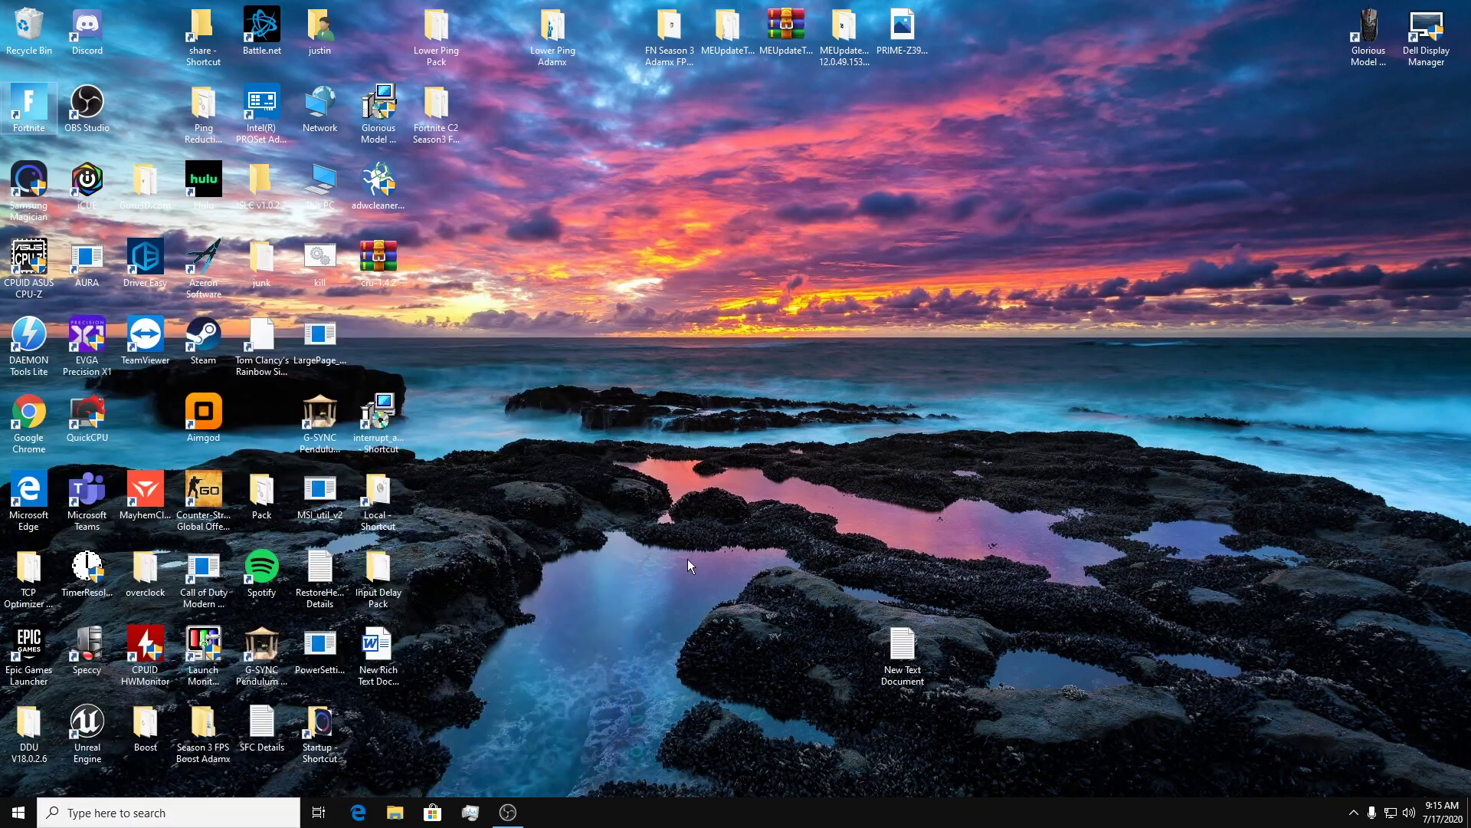
From the Local desktop shortcut, go to the FortniteGame > Saved > Config > WindowsClient folder
double_click(393, 486)
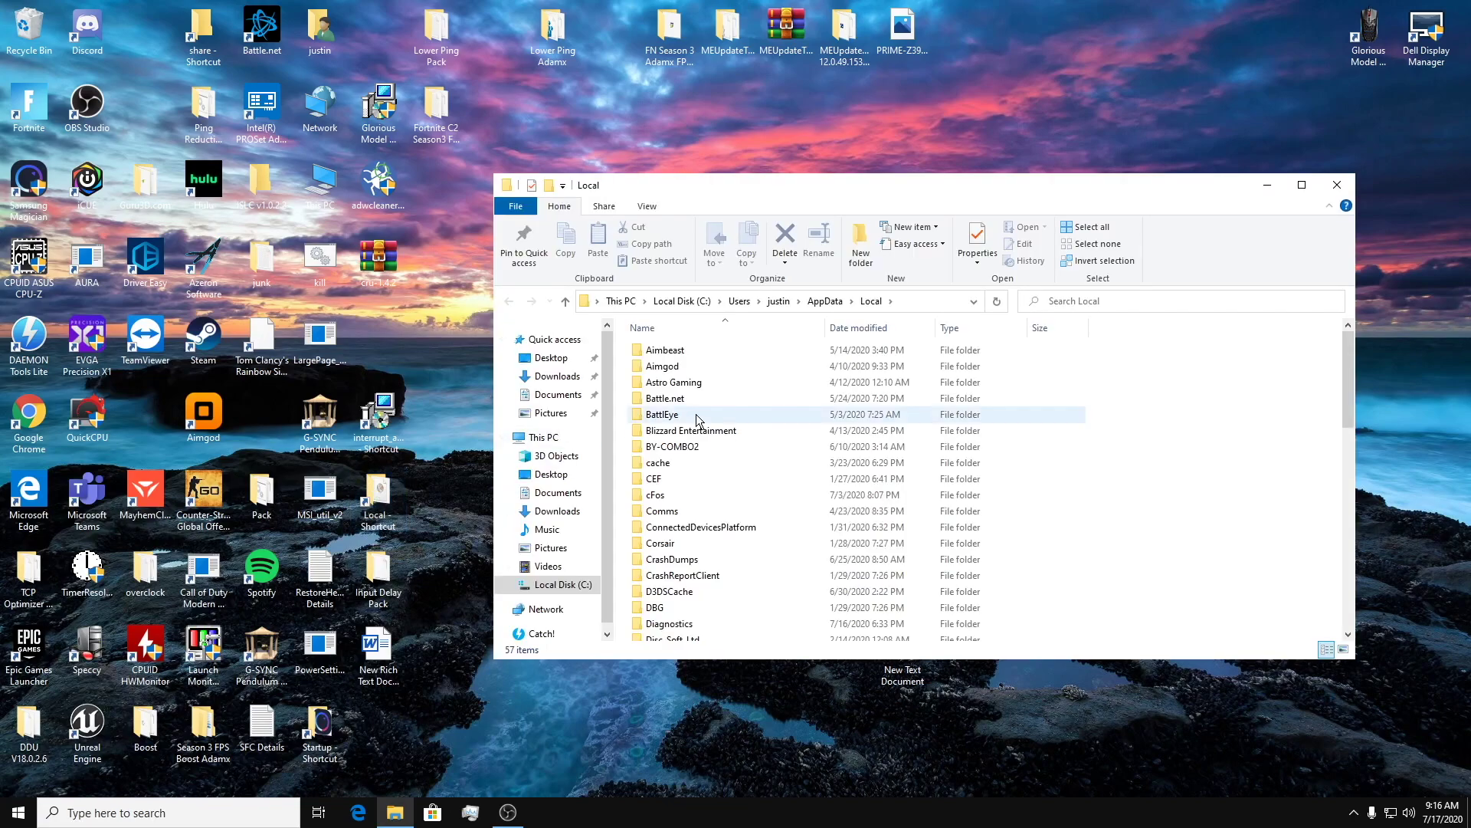
scroll(674, 490, down, 3)
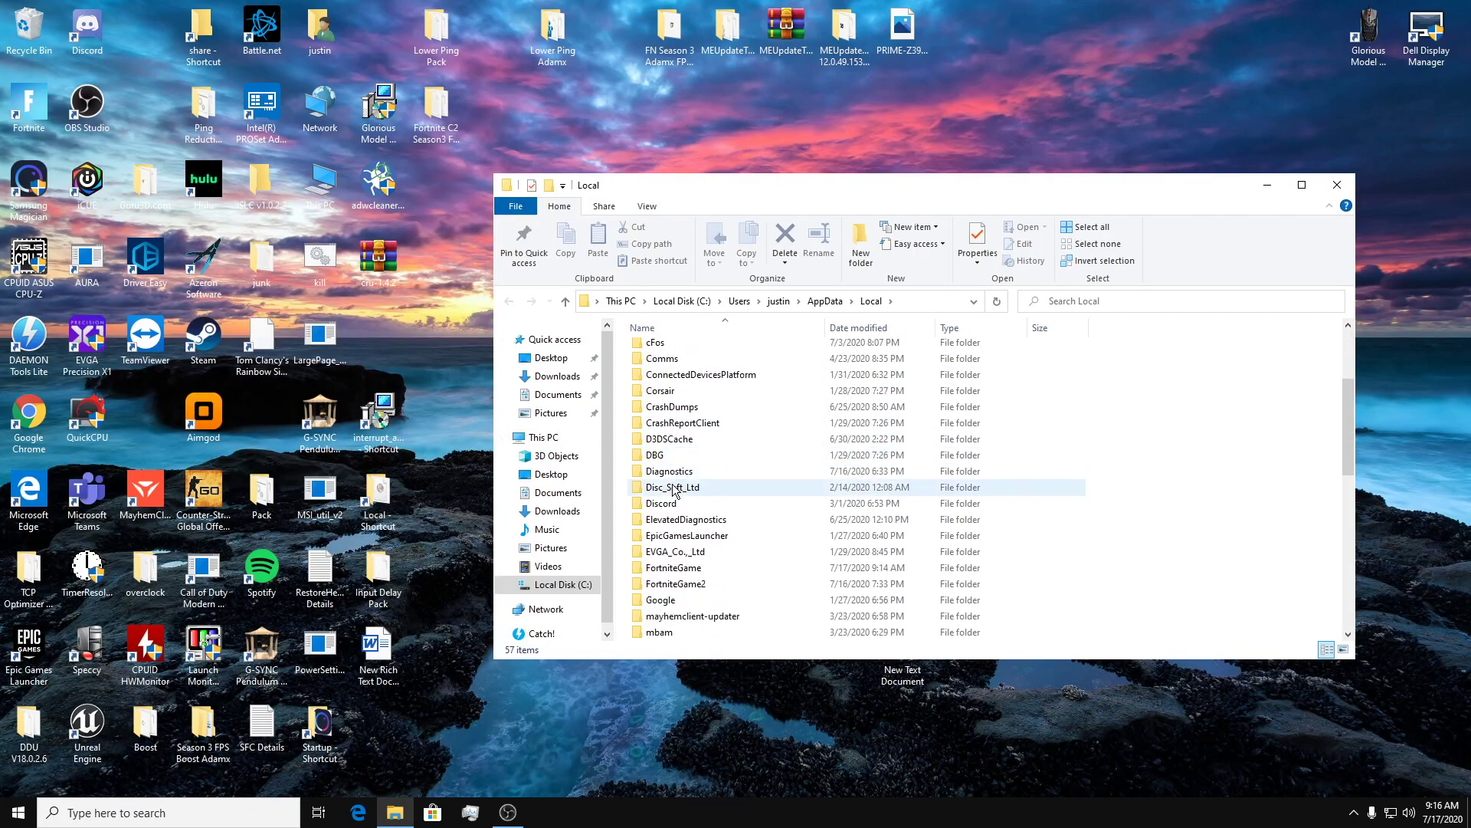
double_click(714, 569)
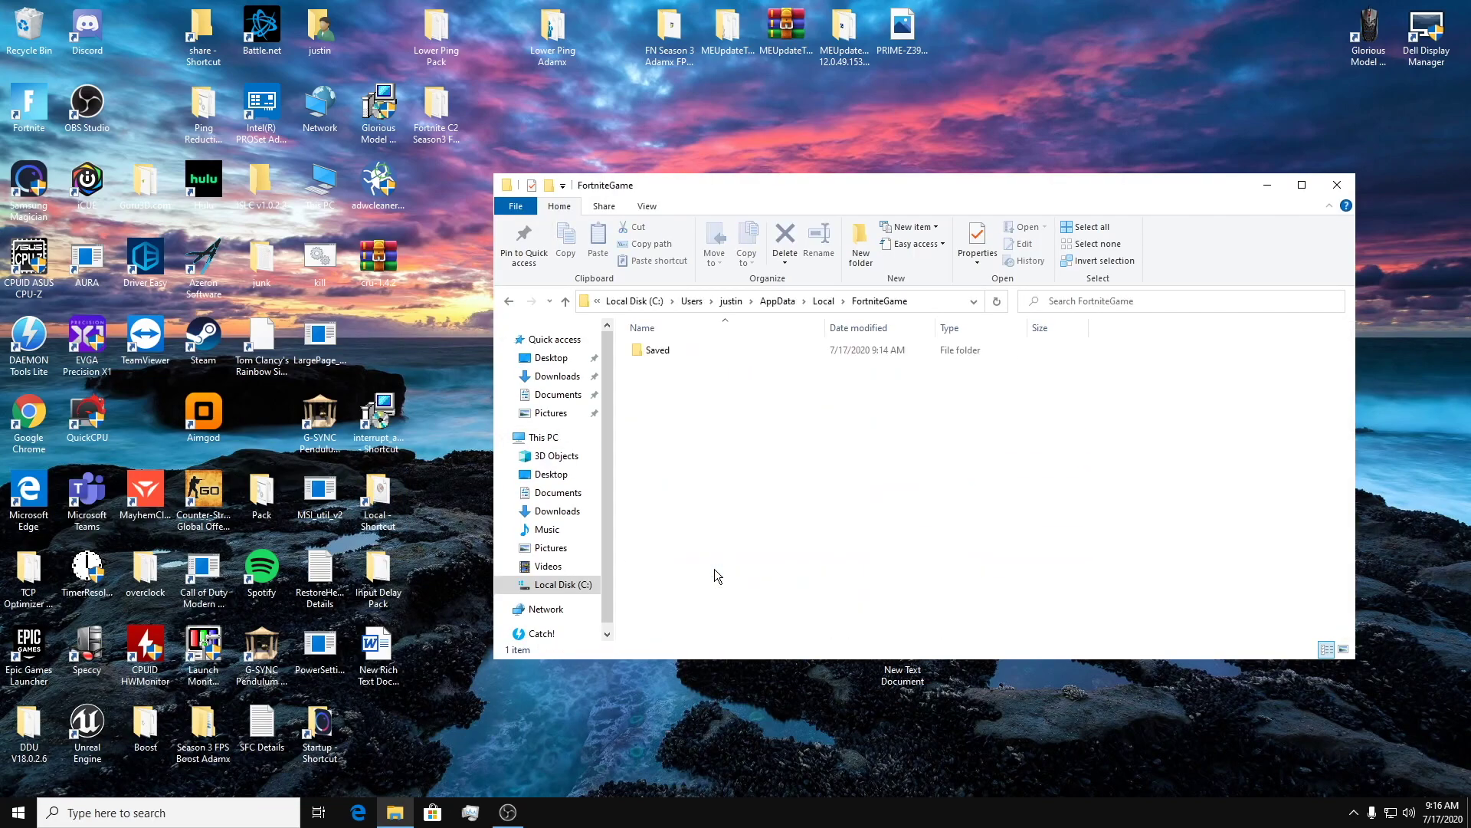
double_click(710, 355)
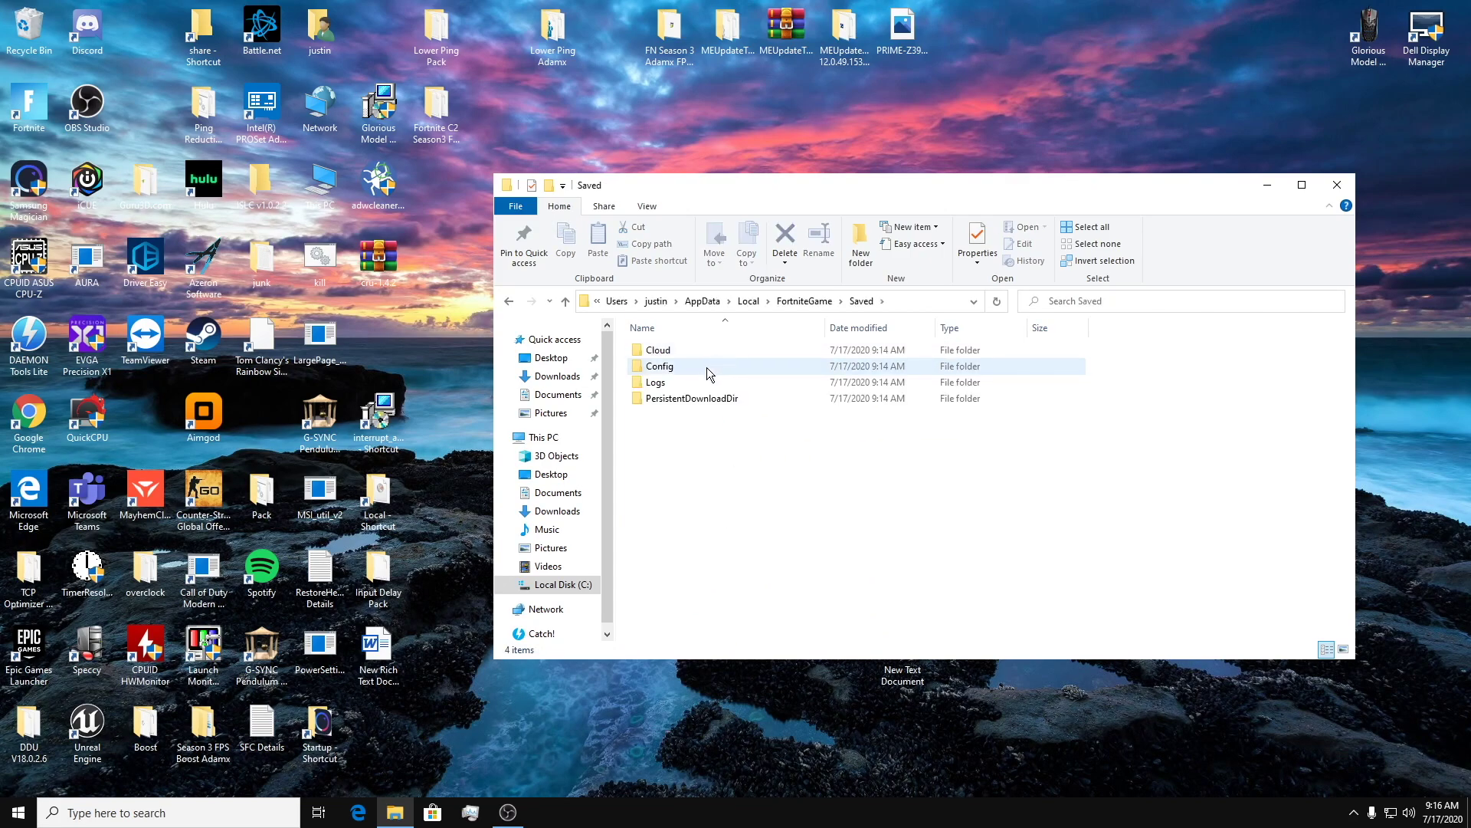
double_click(707, 366)
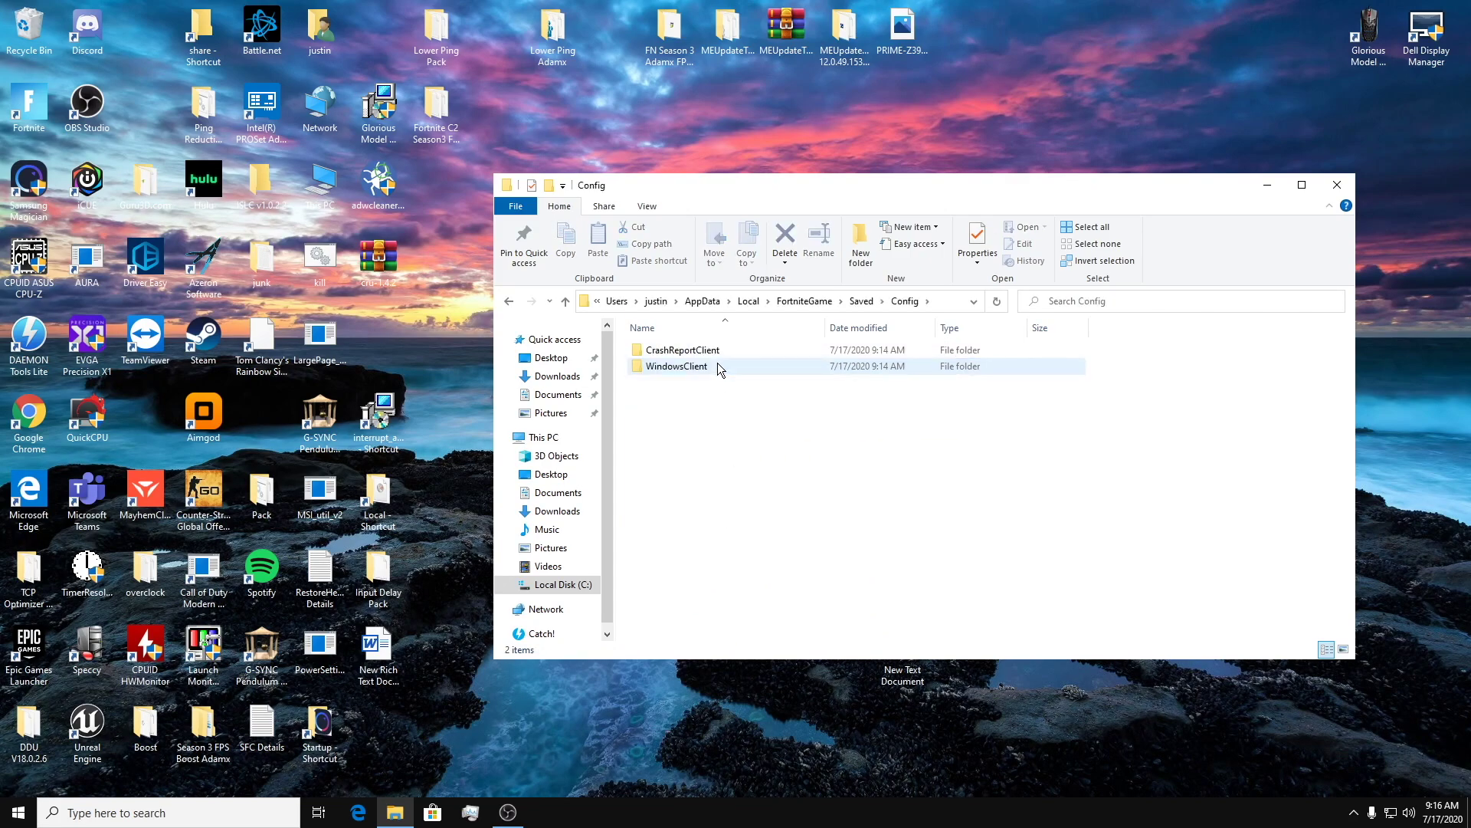
double_click(718, 363)
Open the GameUserSettings configuration file from the WindowsClient folder for editing in Notepad
click(728, 349)
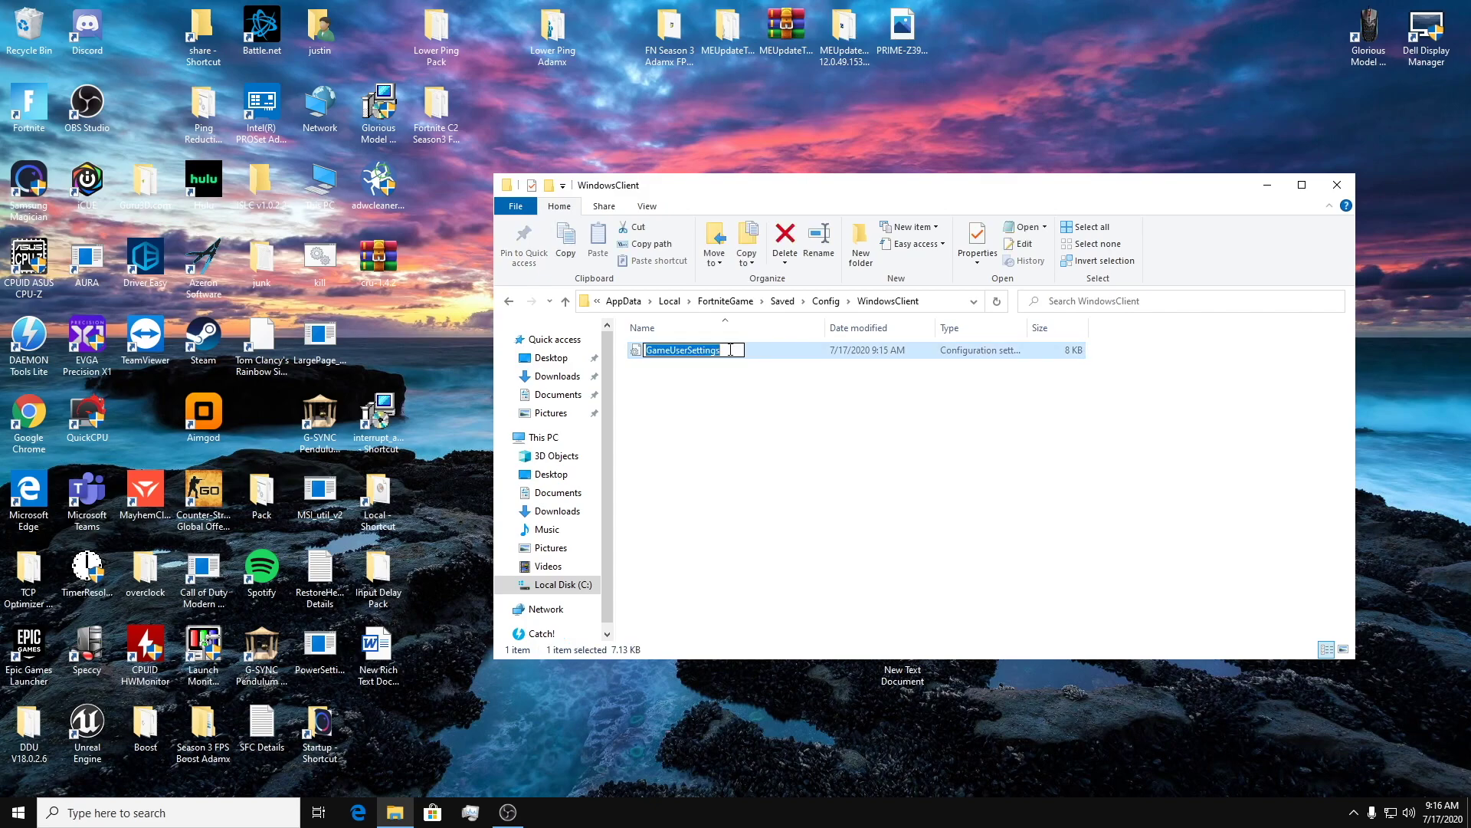
double_click(760, 350)
scroll(934, 322, down, 8)
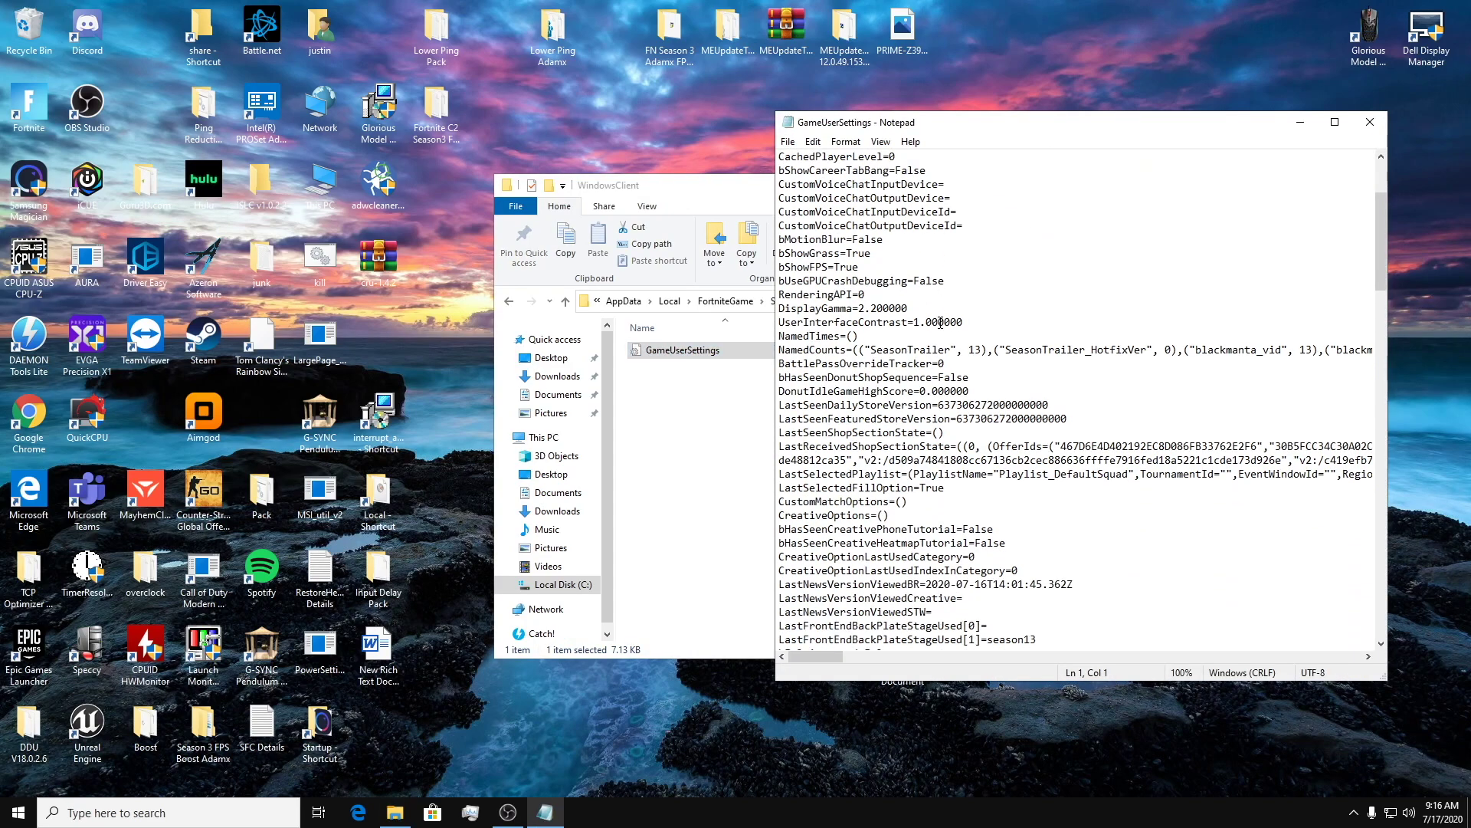
Set both ResolutionSizeX and LastUserConfirmedResolutionSizeX to 1698 in the settings file
scroll(934, 322, down, 9)
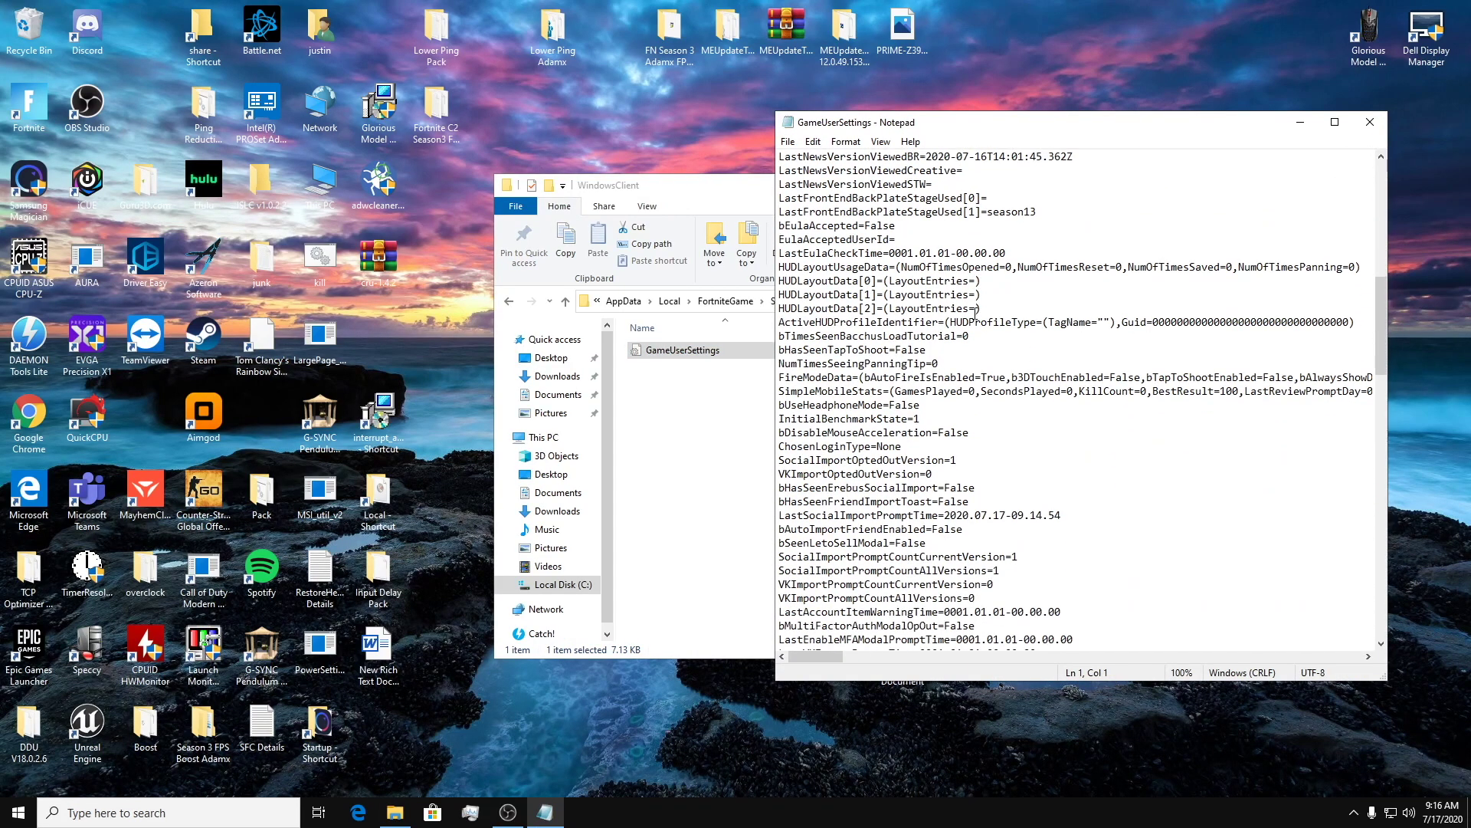
scroll(969, 325, down, 10)
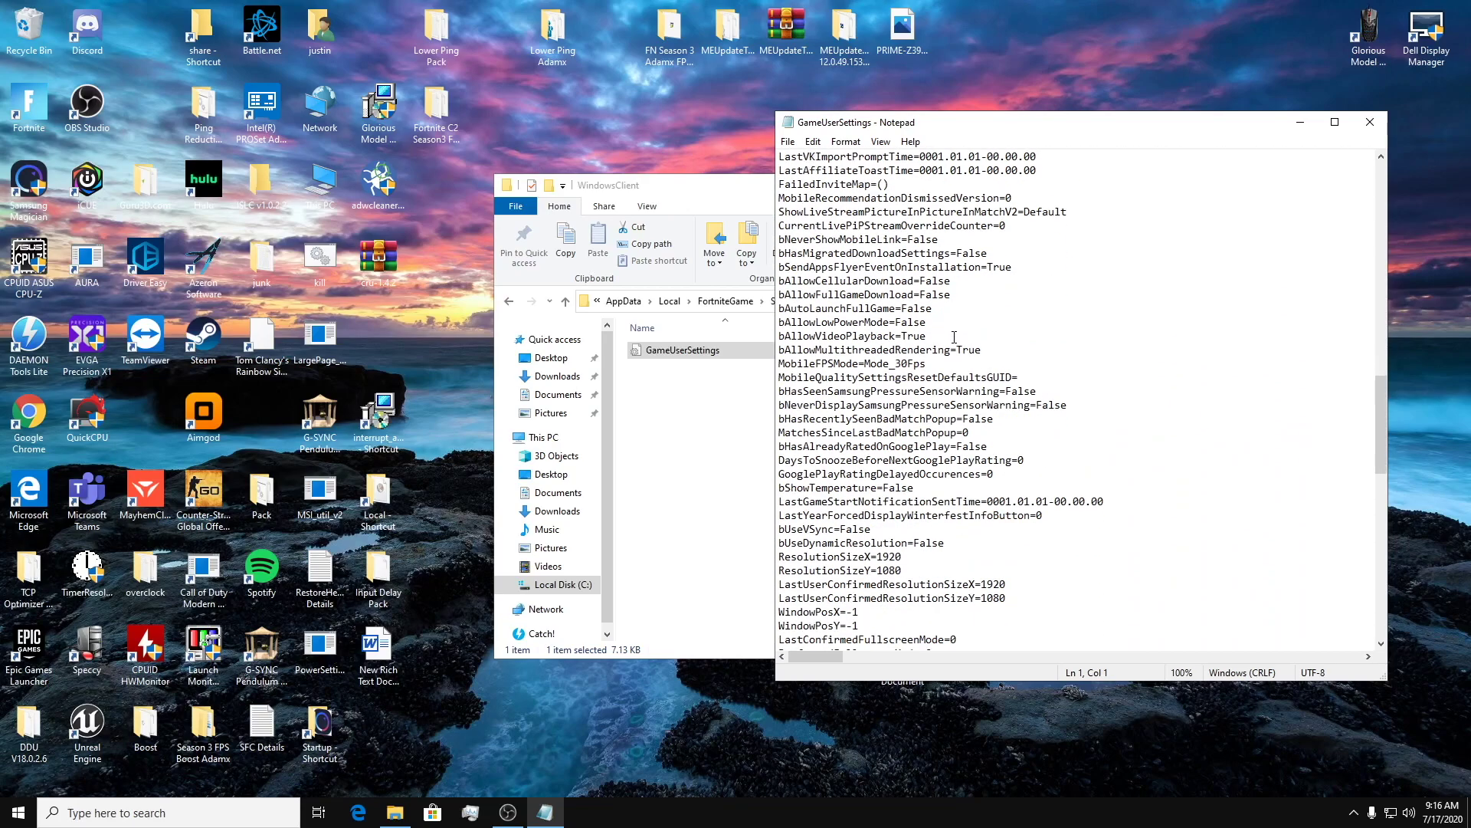
scroll(954, 337, down, 6)
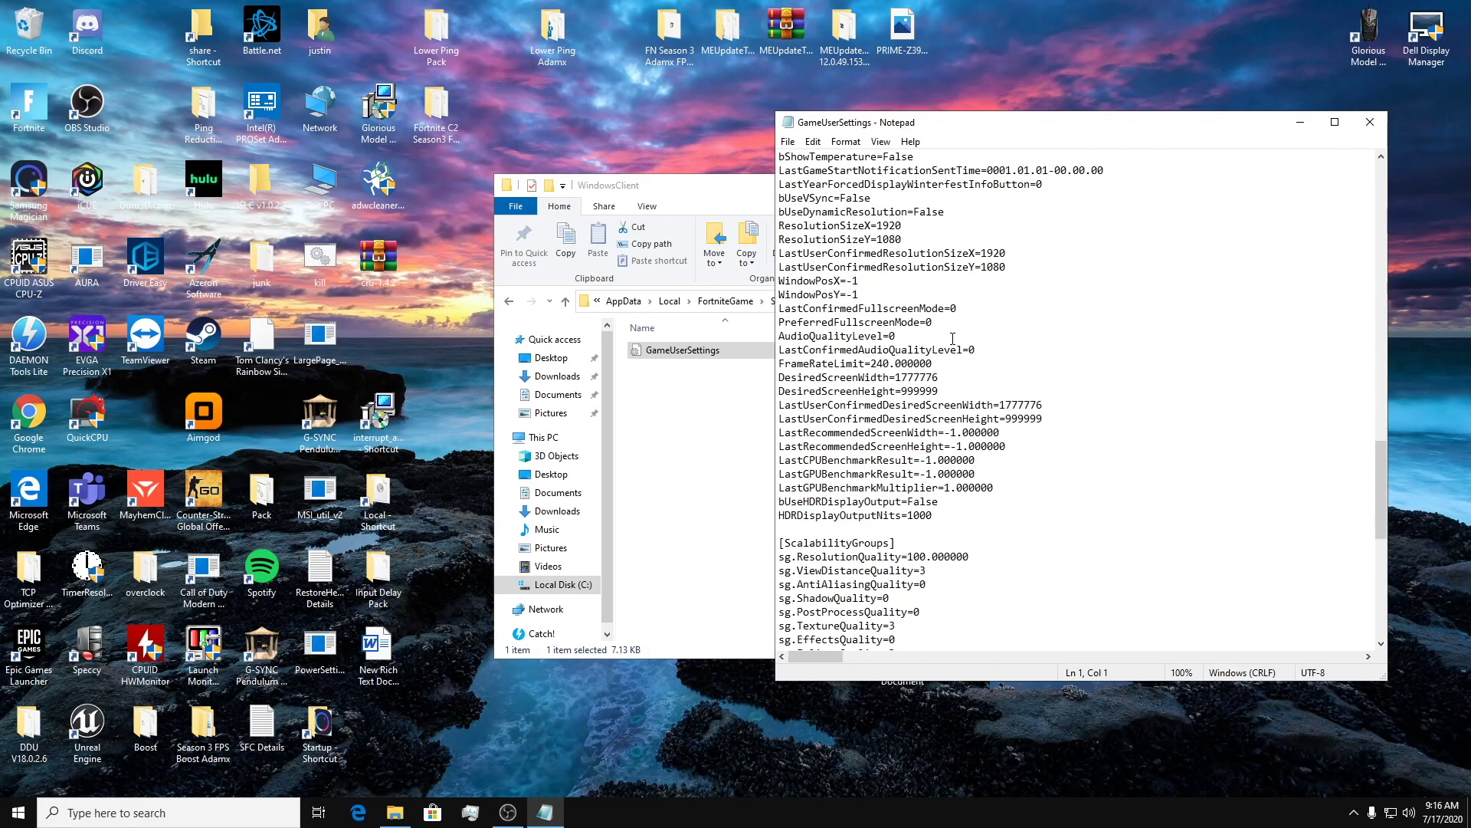
scroll(953, 338, down, 1)
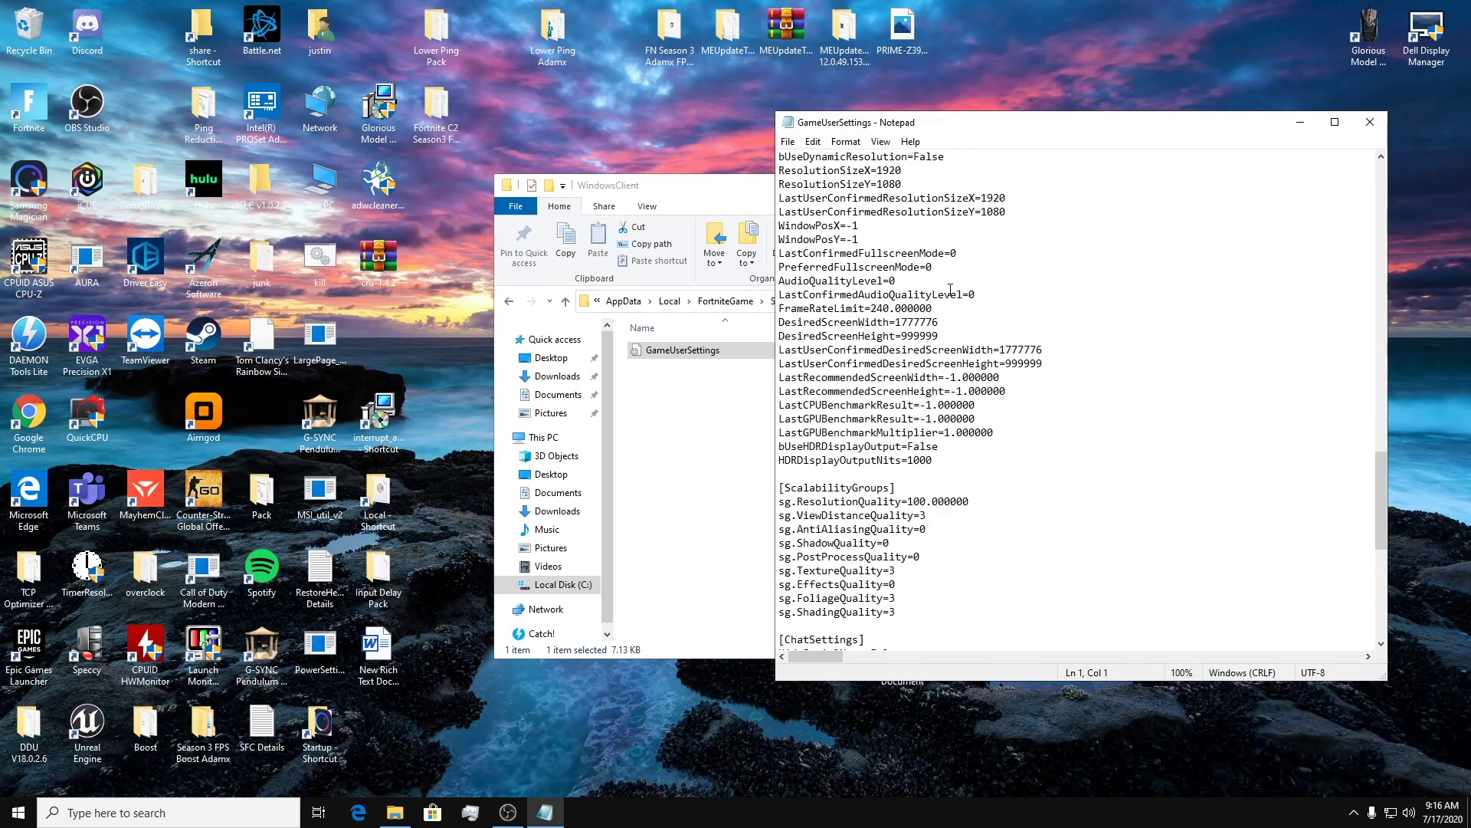
scroll(950, 291, up, 3)
click(903, 299)
drag(903, 299, 887, 301)
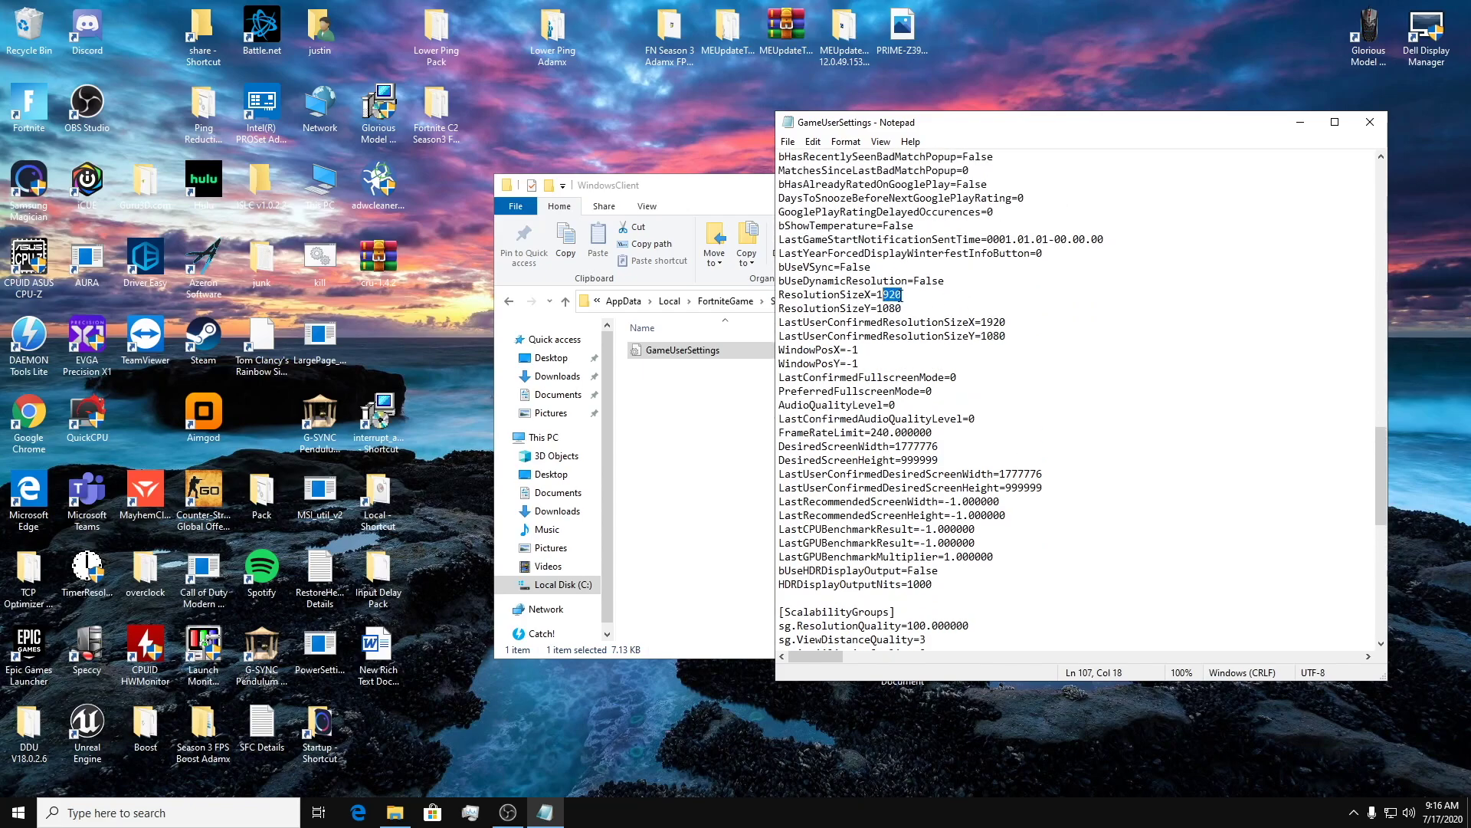
text(698)
key(BackSpace)
key(BackSpace)
key(BackSpace)
text(698)
Set LastUserConfirmedDesiredScreenWidth to 1698 and LastUserConfirmedDesiredScreenHeight to 1080
click(994, 474)
drag(909, 488, 942, 488)
click(1035, 485)
drag(1054, 469, 1006, 474)
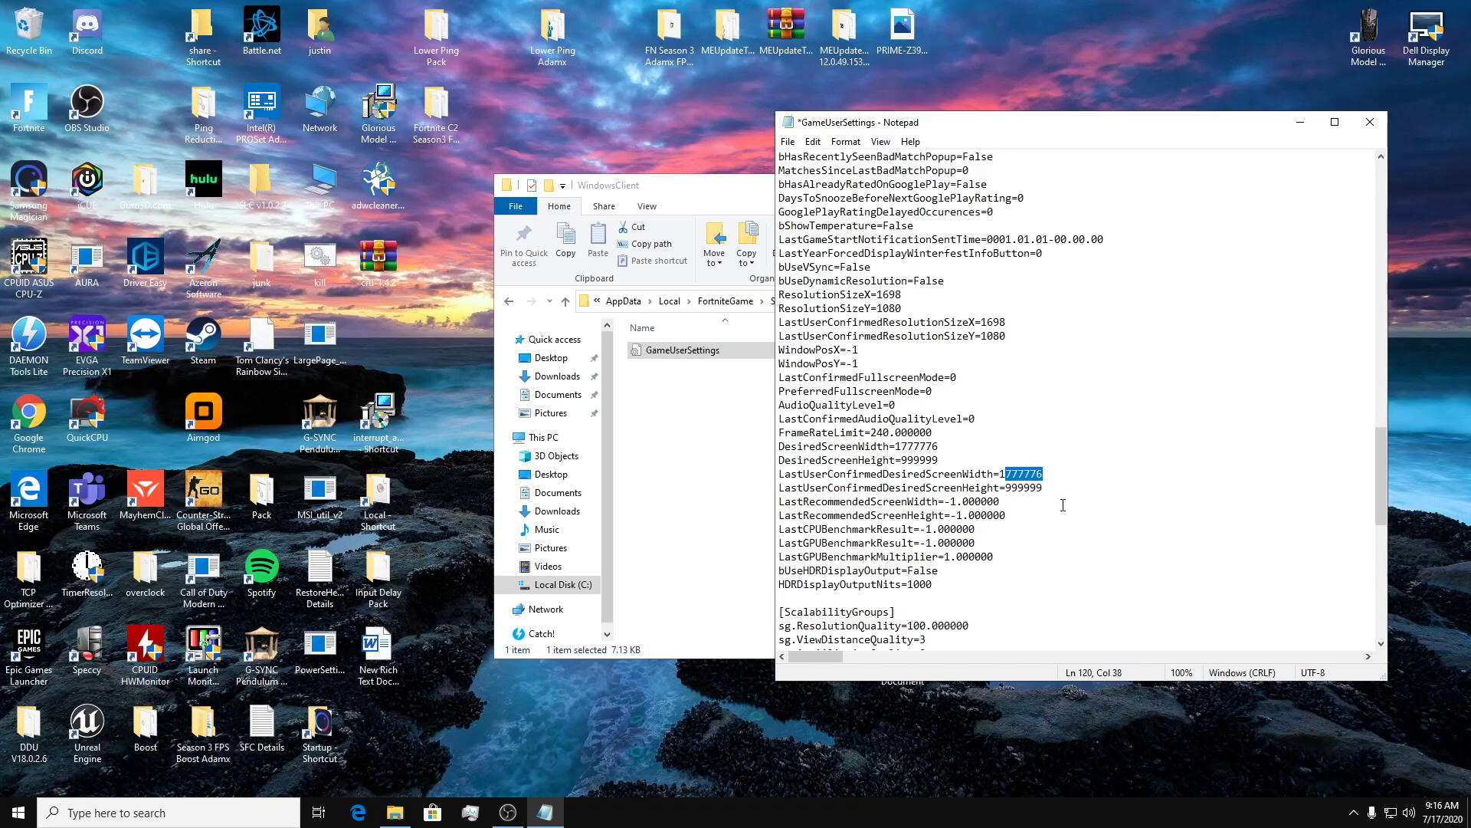
text(698)
drag(1092, 499, 1009, 492)
text(1080)
Set DesiredScreenWidth to 1698 and DesiredScreenHeight to 1080
scroll(1010, 523, down, 1)
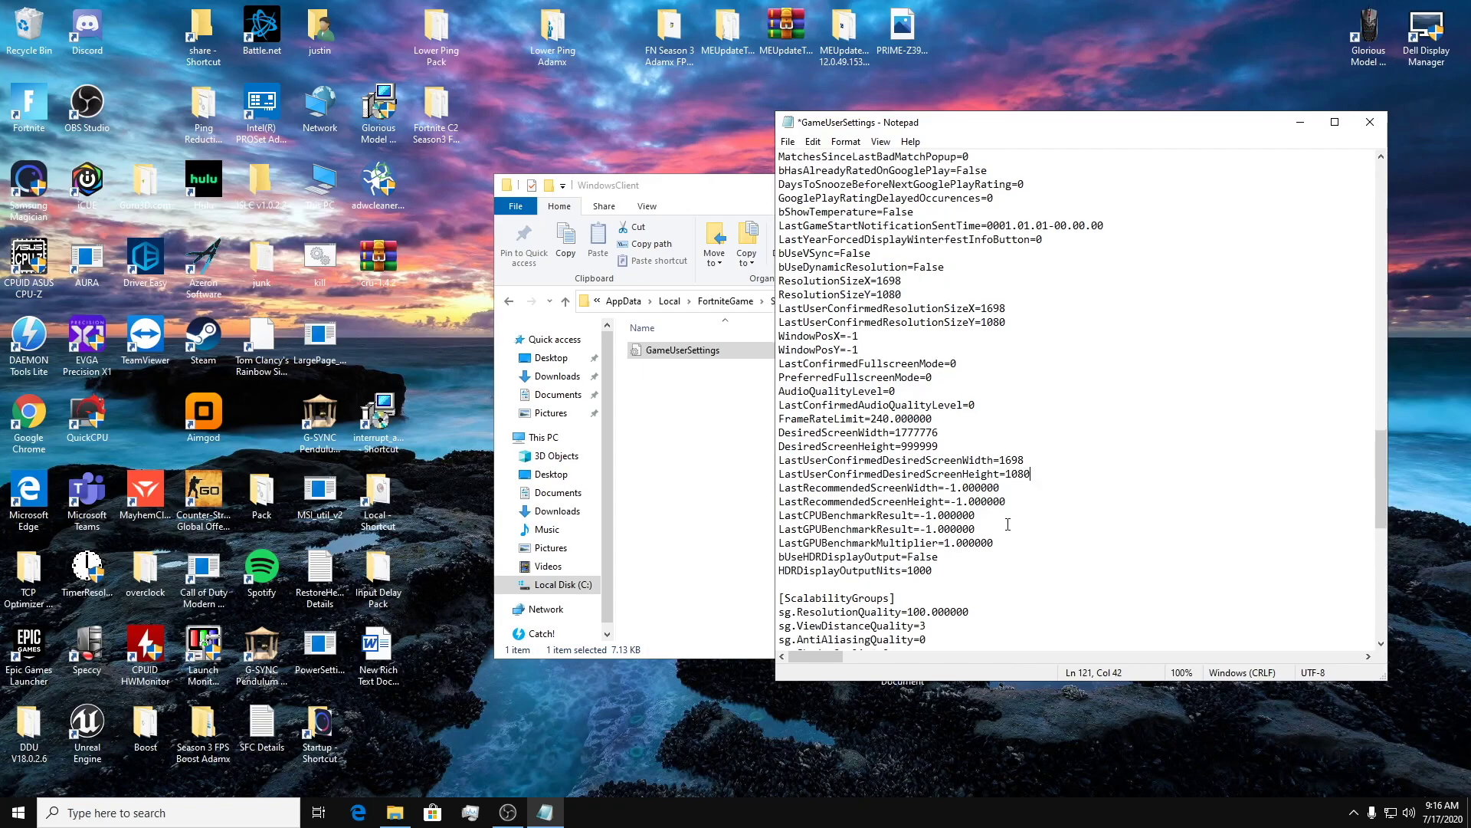
drag(941, 435, 902, 434)
click(907, 435)
key(BackSpace)
text(698)
drag(941, 448, 902, 448)
text(1080)
Save the edited GameUserSettings file, and close it together with the WindowsClient folder window
scroll(943, 449, down, 1)
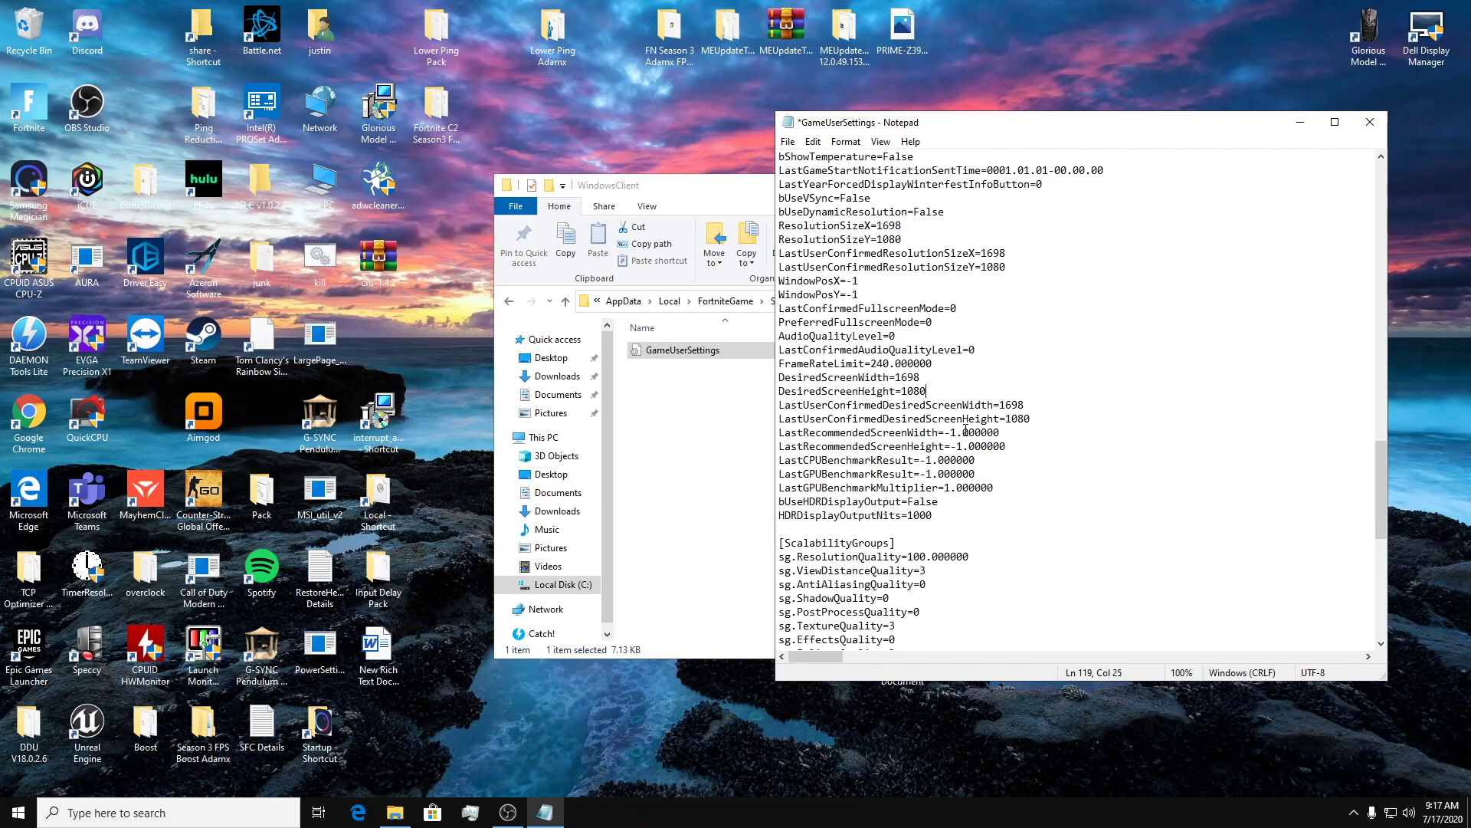
click(787, 142)
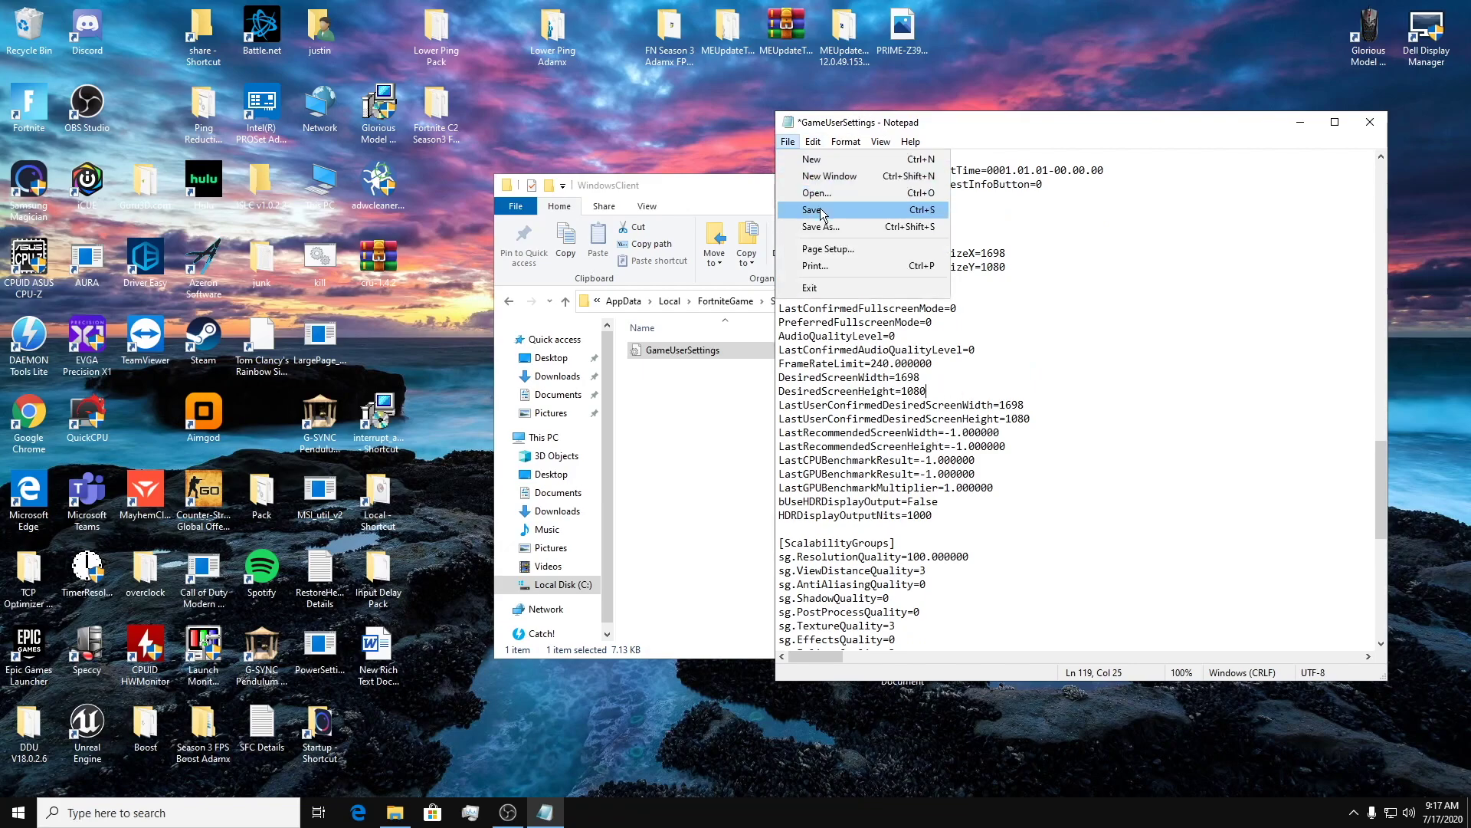
click(820, 211)
click(1371, 122)
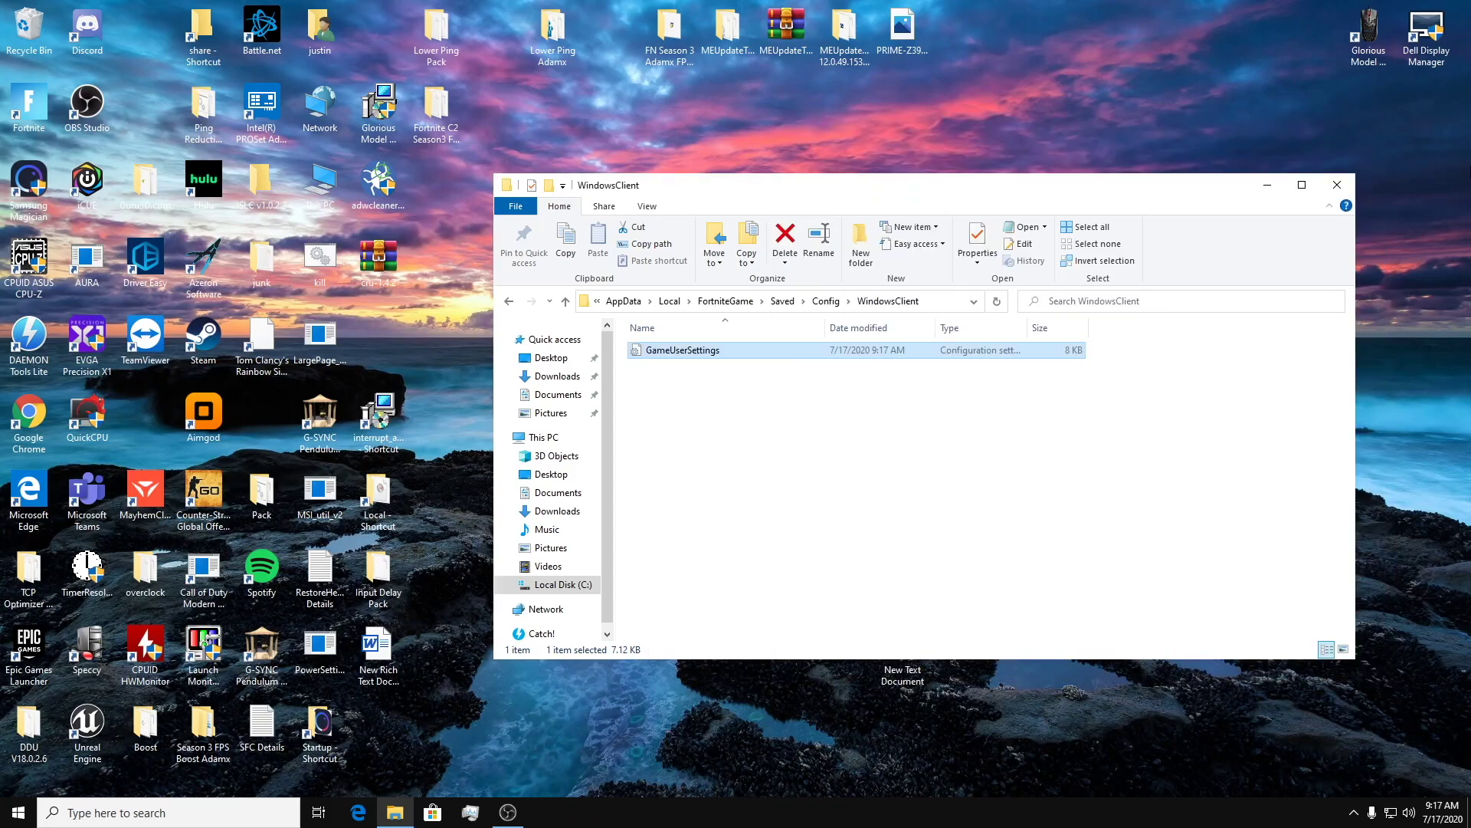
click(1351, 182)
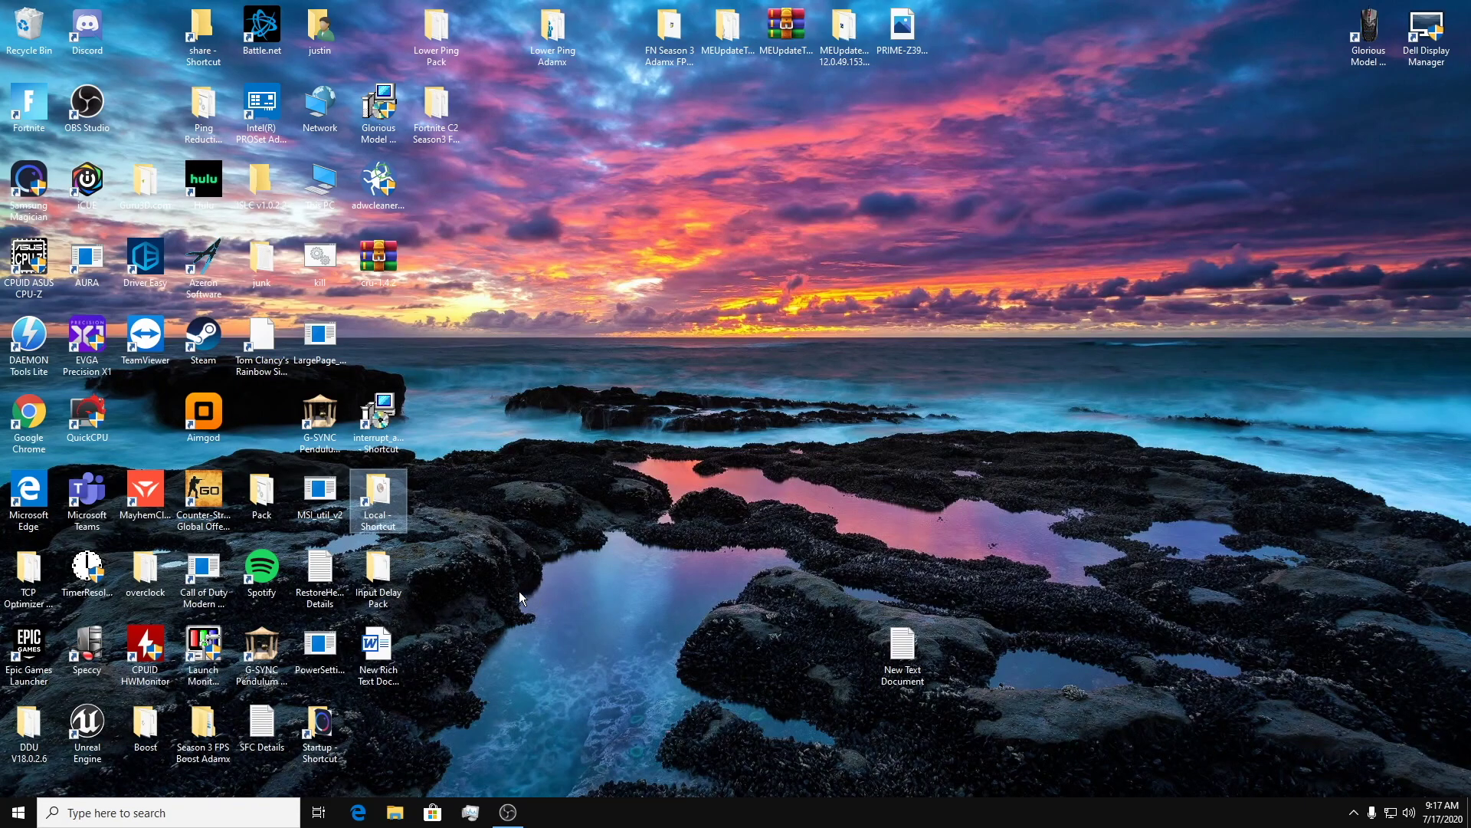
In the NVIDIA Control Panel, open the resolution customization and enable resolutions not exposed by the display
right_click(611, 489)
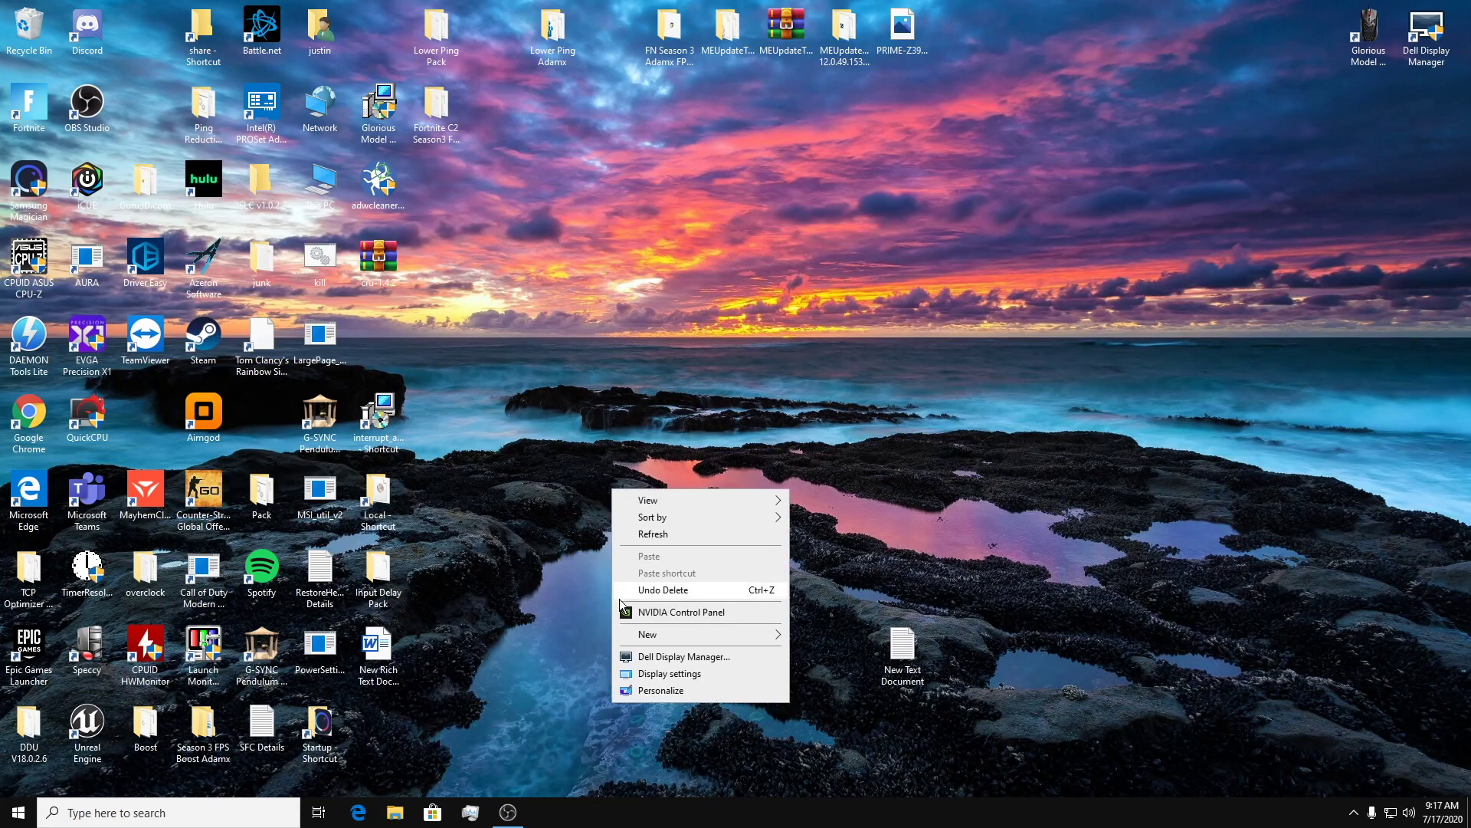
click(654, 617)
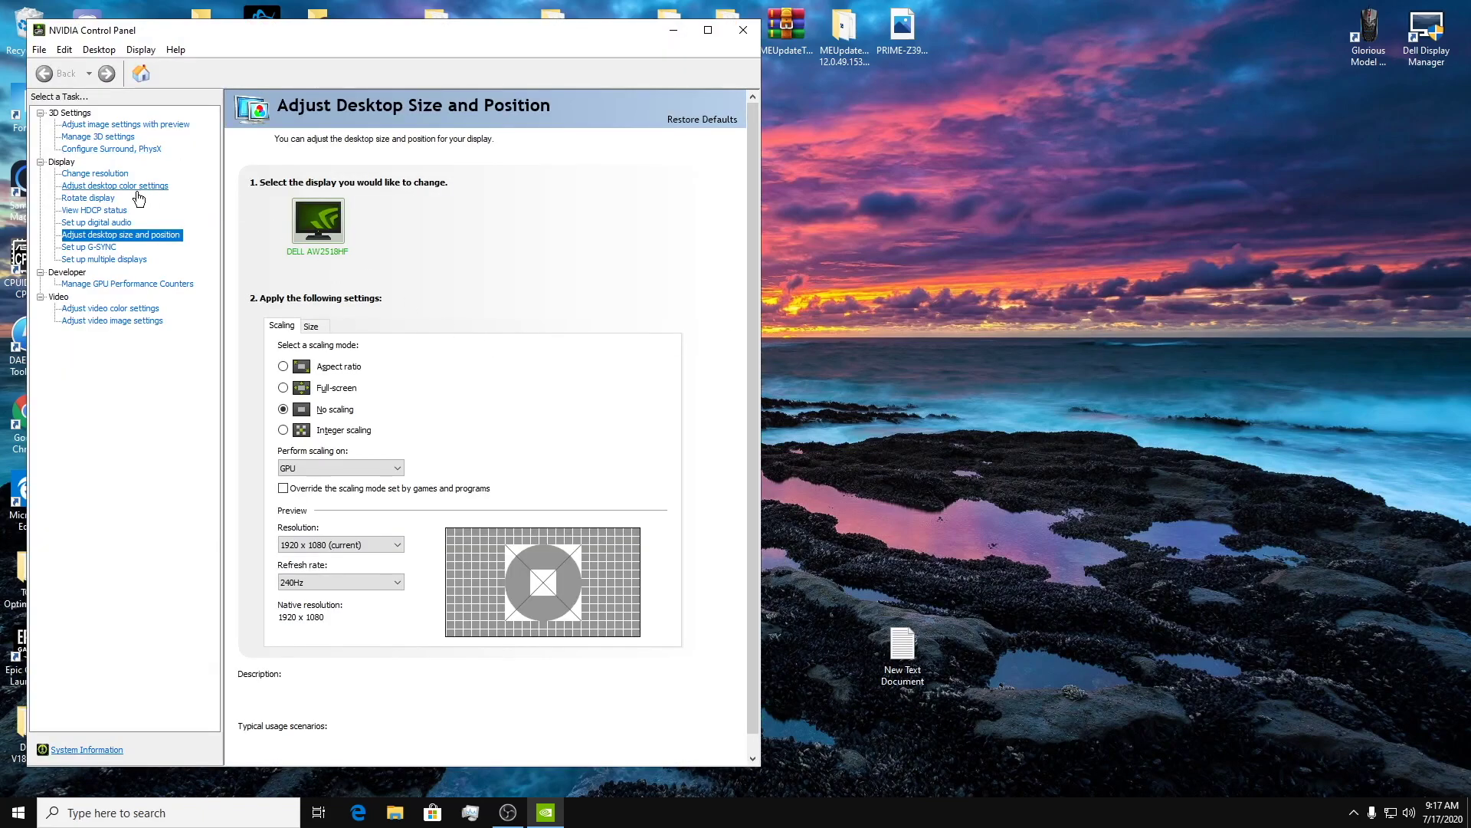
click(113, 174)
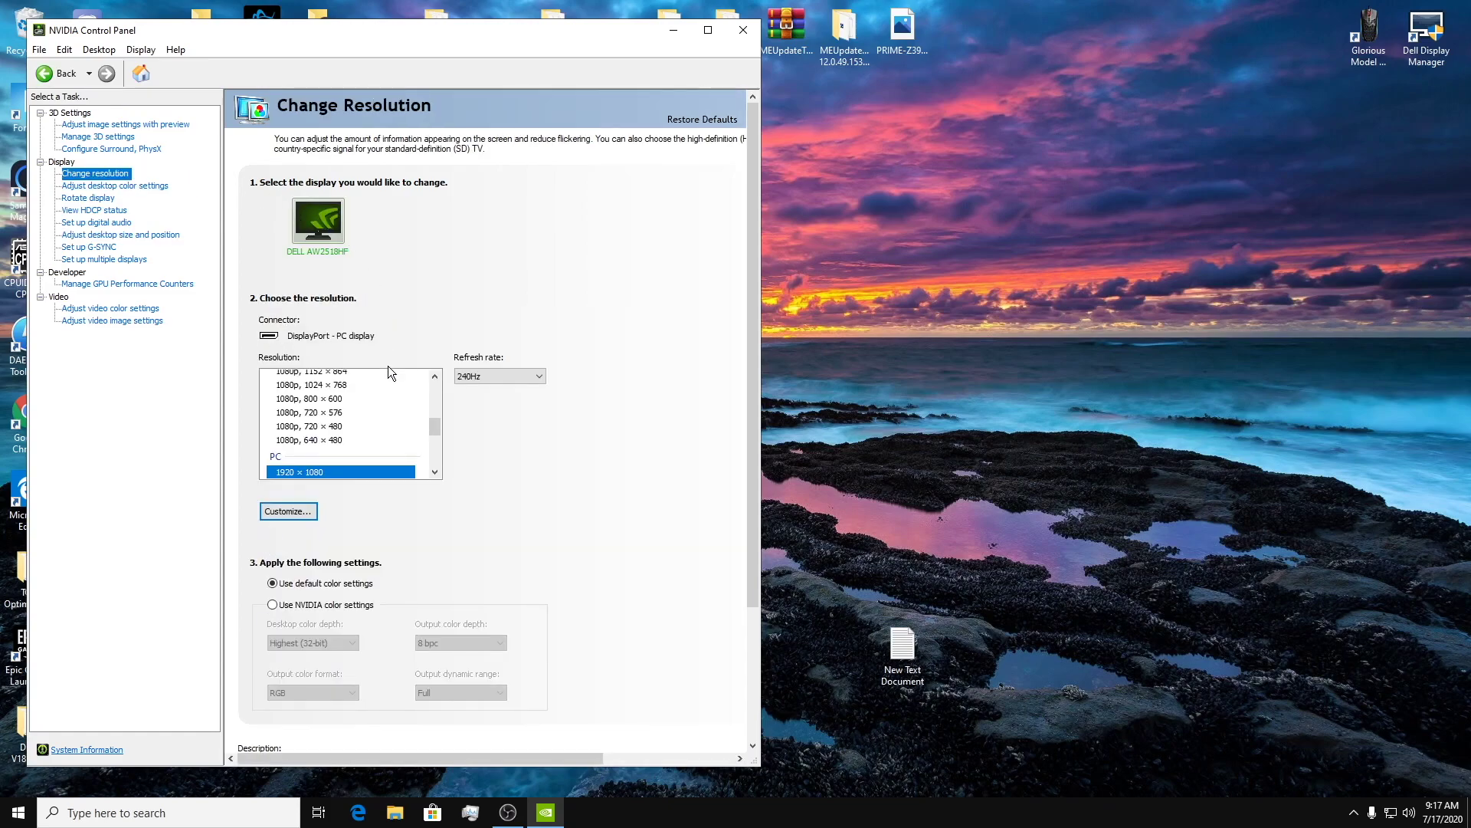
click(302, 512)
click(299, 518)
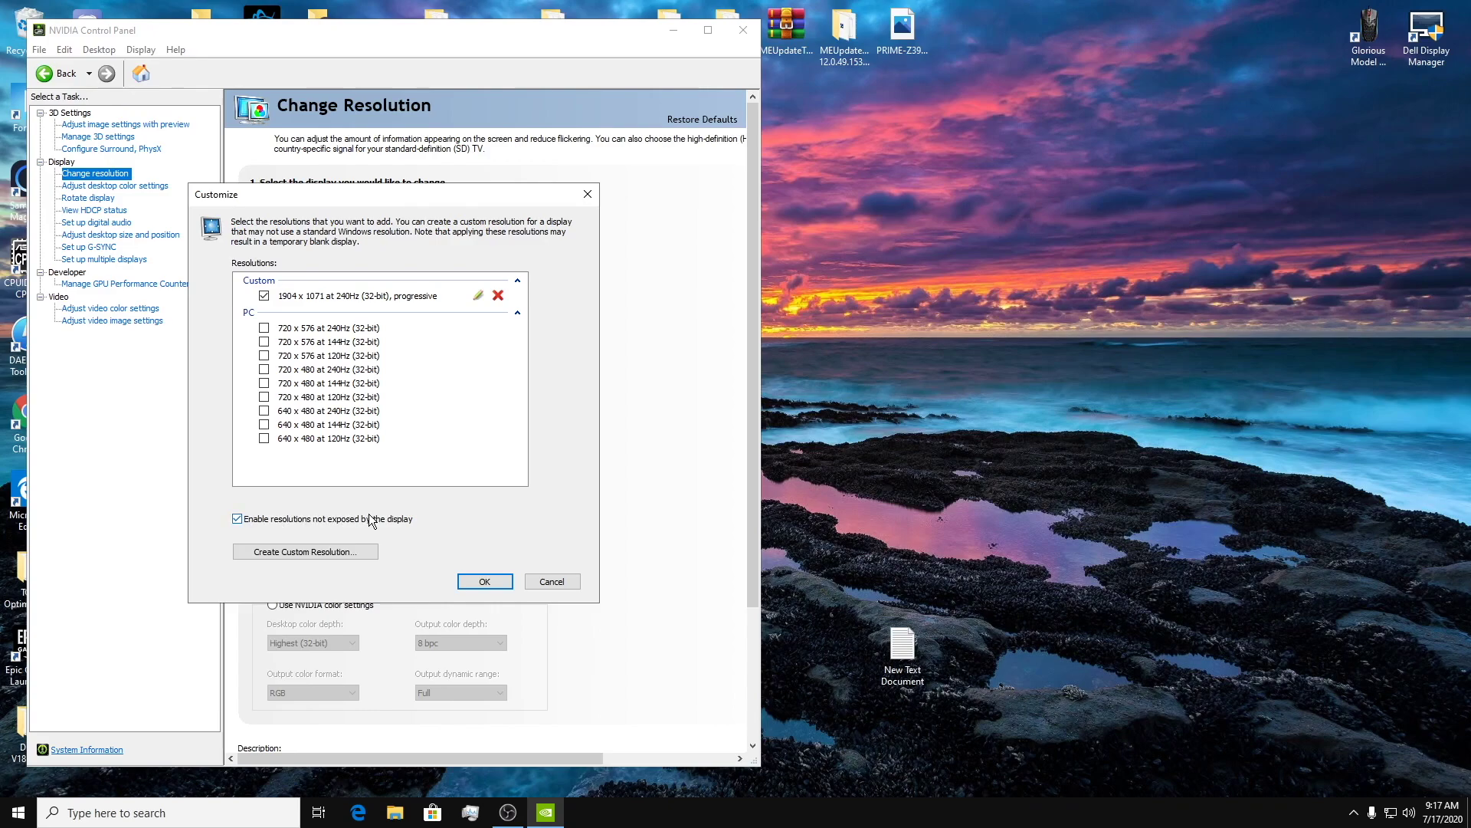
Create a custom 1698 x 1080 resolution at 240 Hz and make it the active display resolution
click(324, 548)
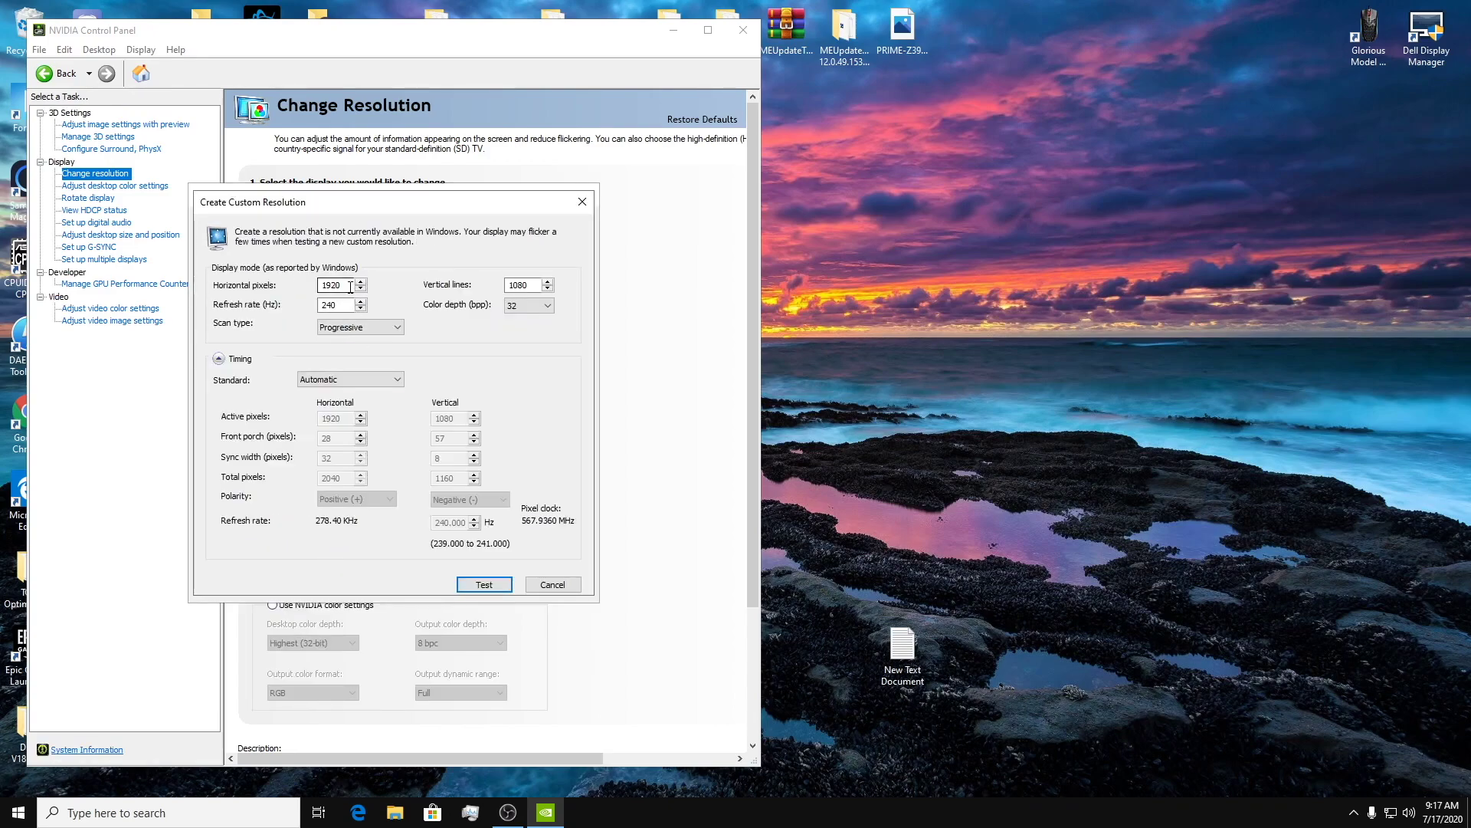
drag(342, 285, 325, 285)
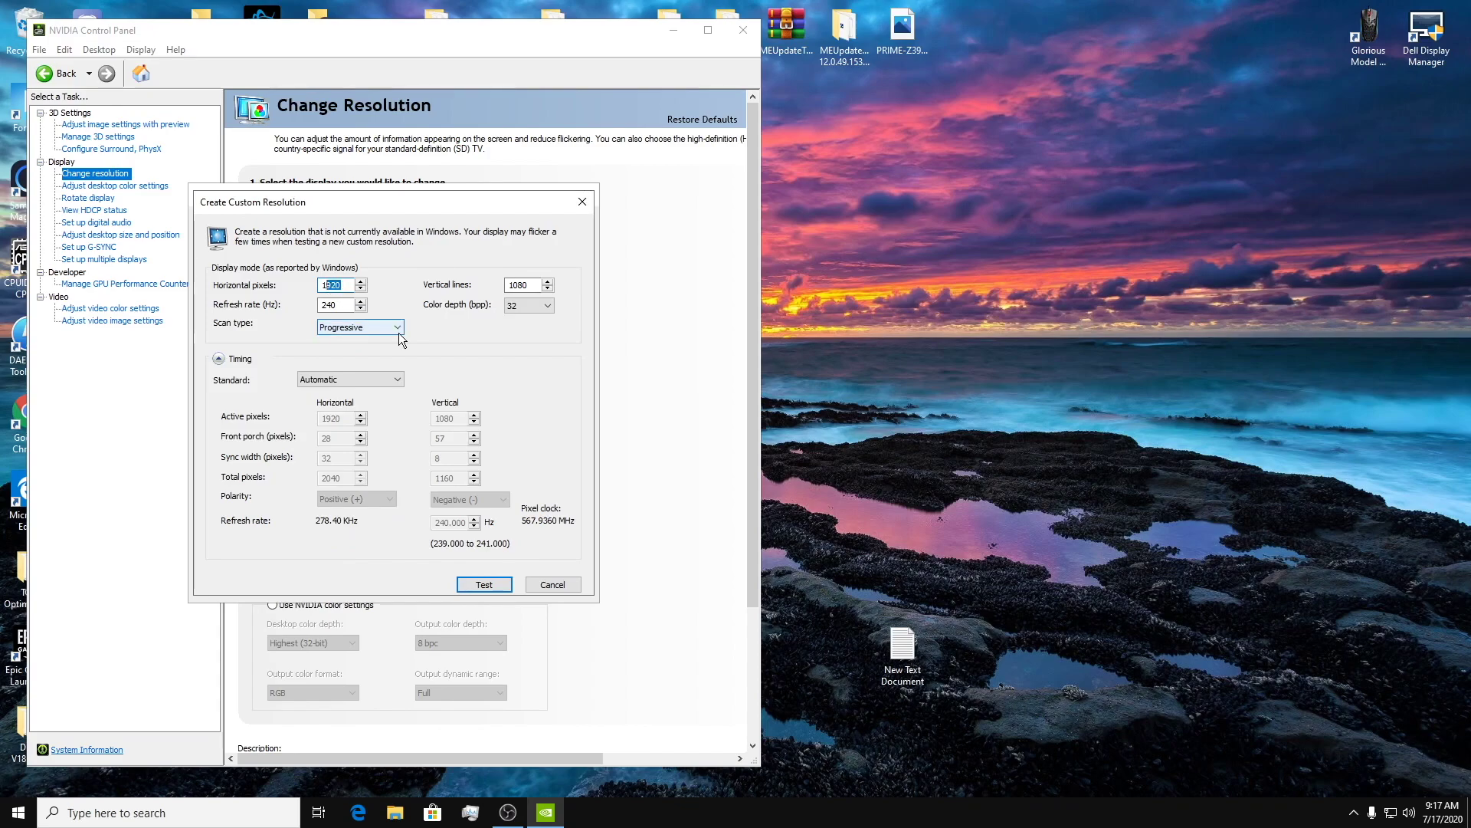
text(698)
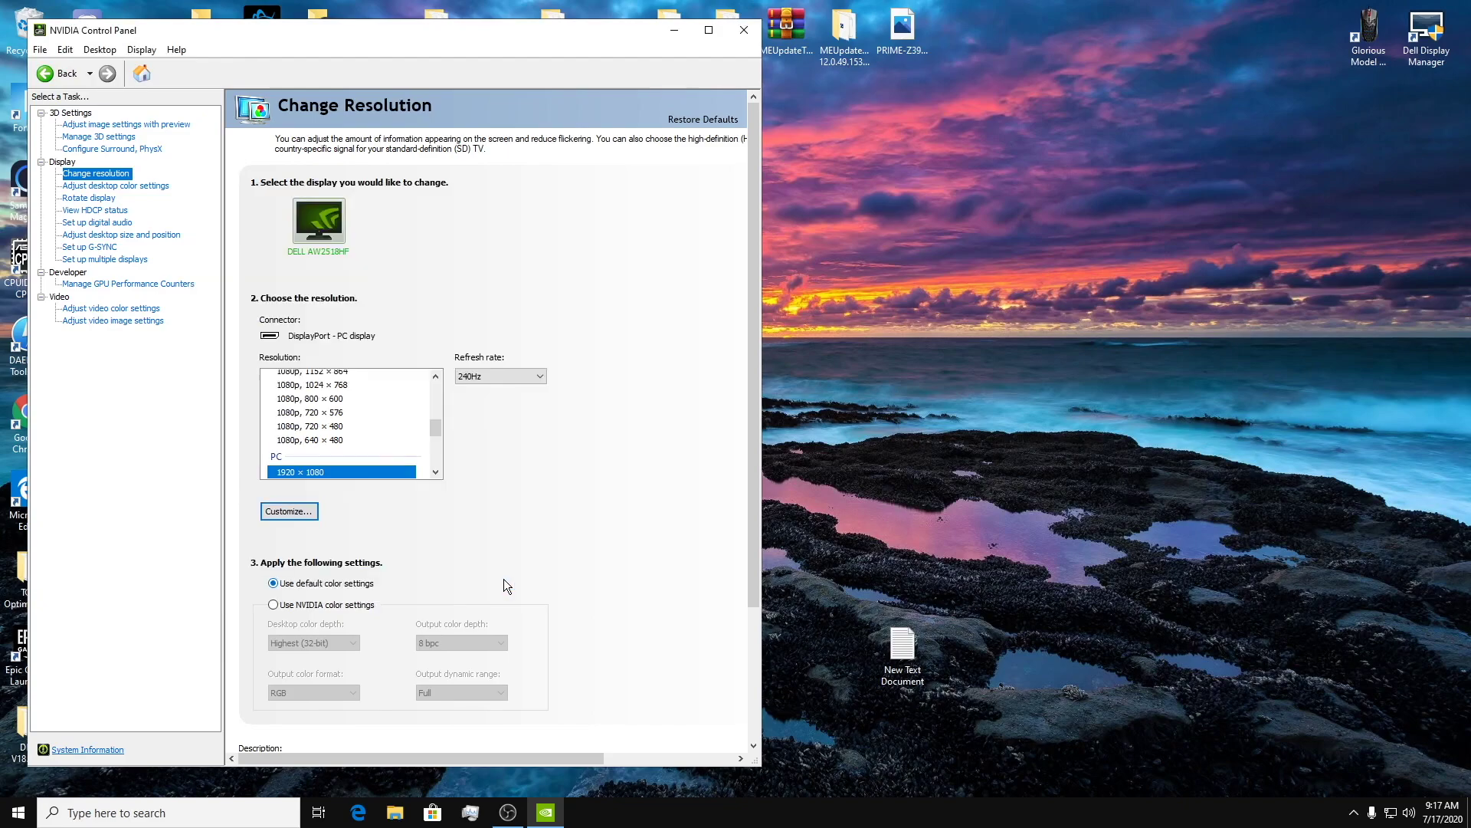
scroll(408, 444, up, 5)
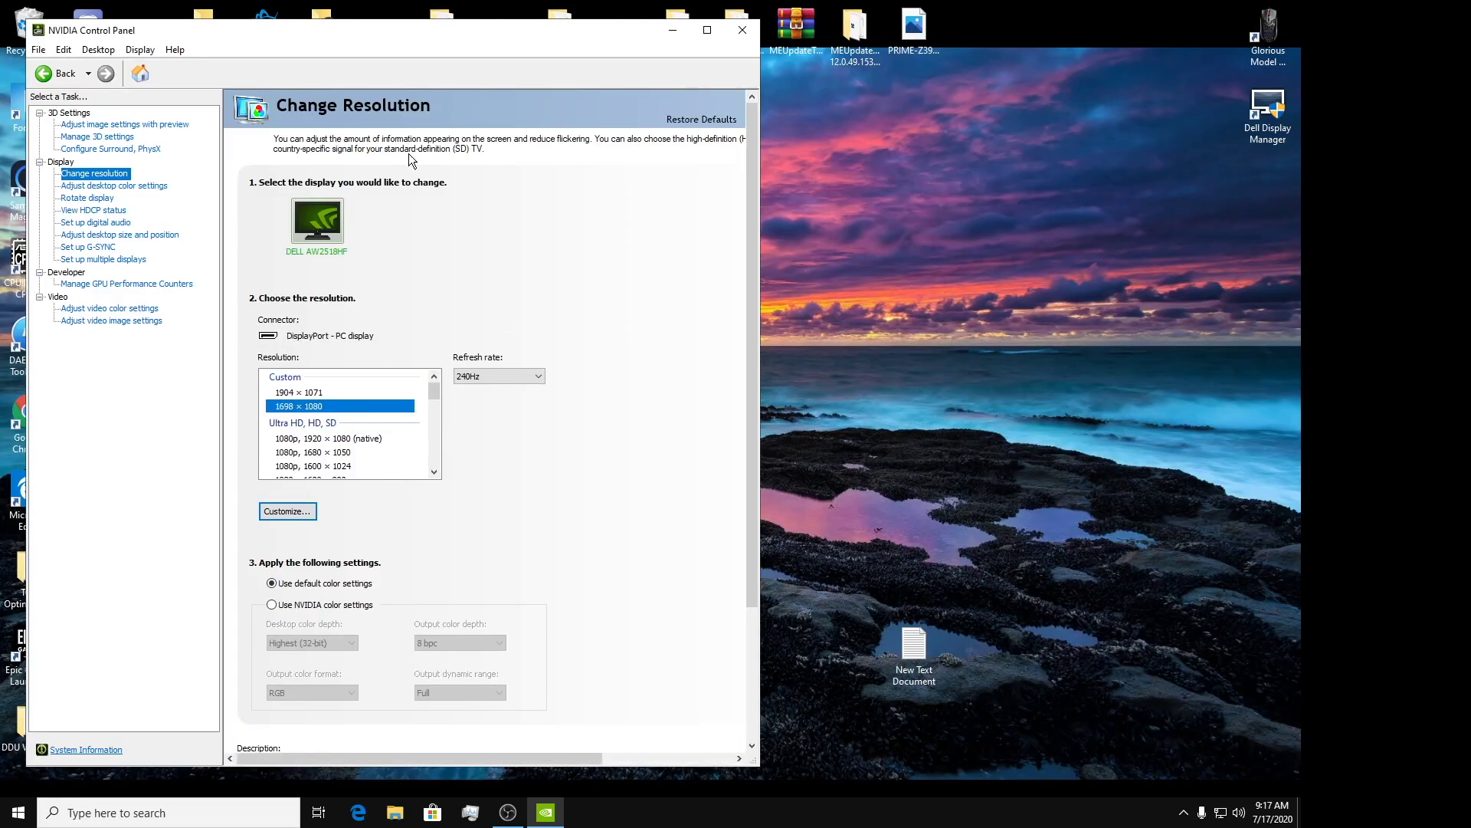
Set desktop scaling to Full-screen on the GPU and override the scaling mode set by games and programs
click(107, 238)
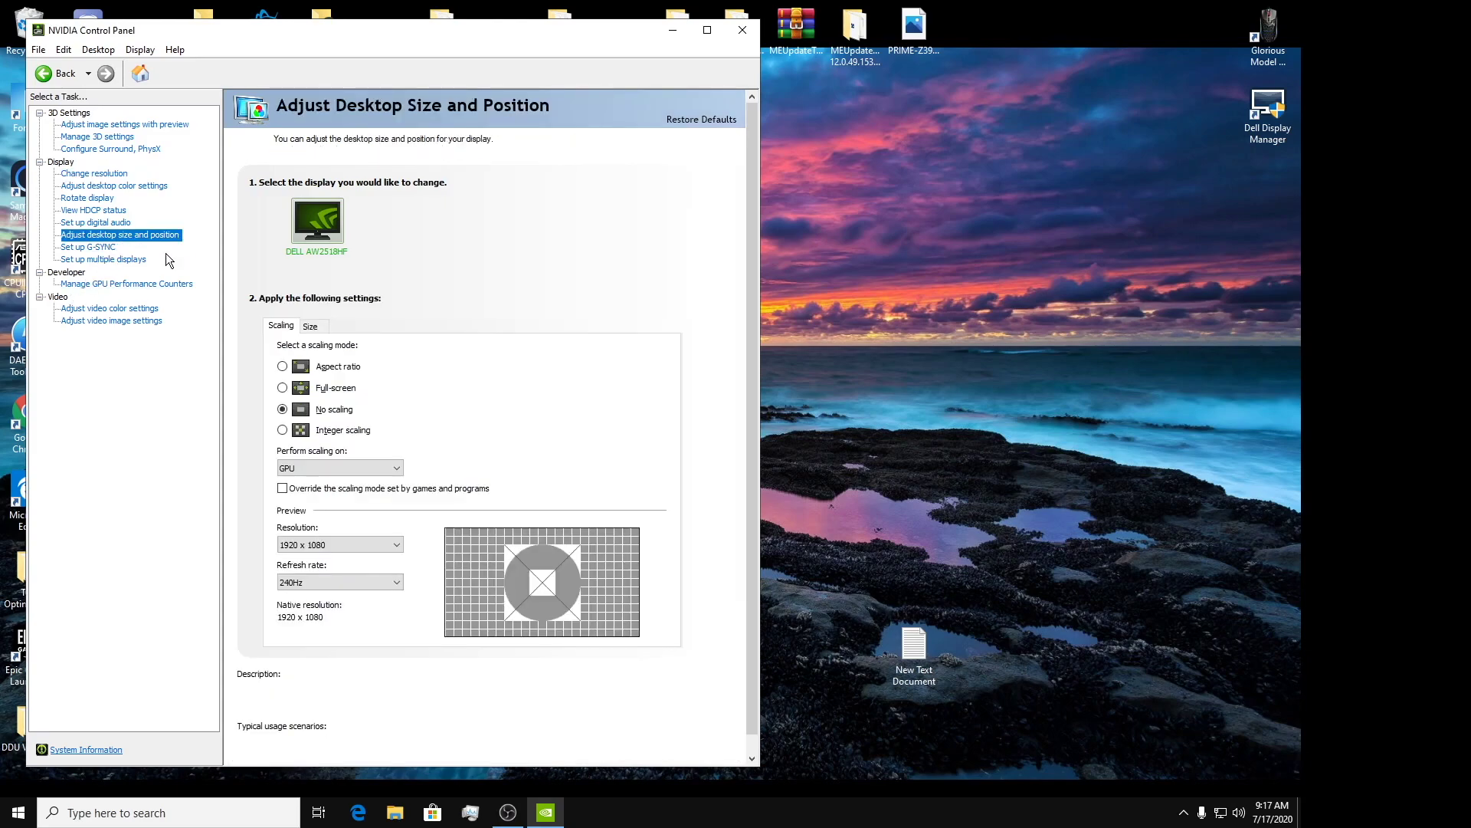
mouse_move(367, 414)
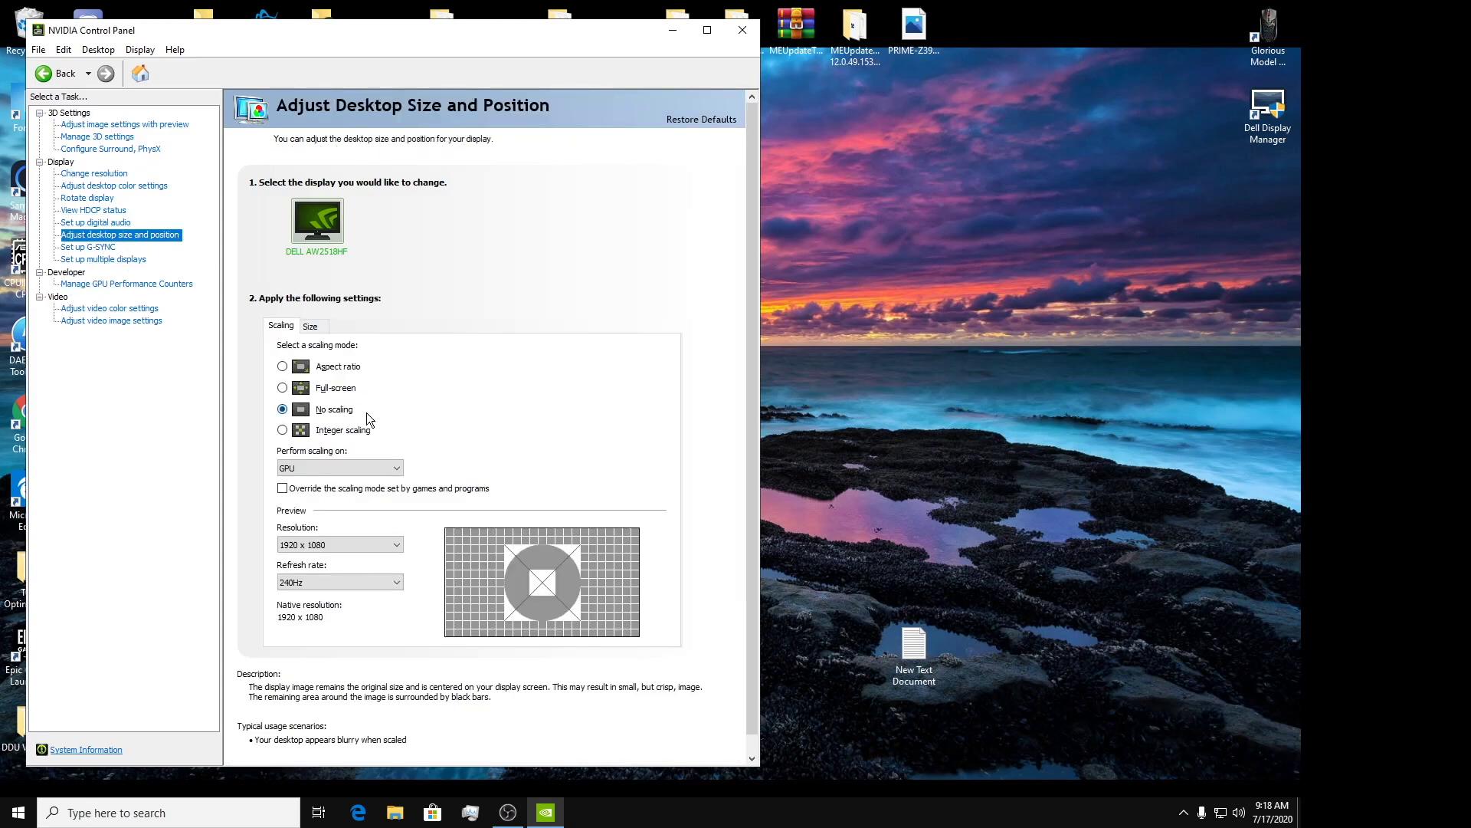
click(321, 388)
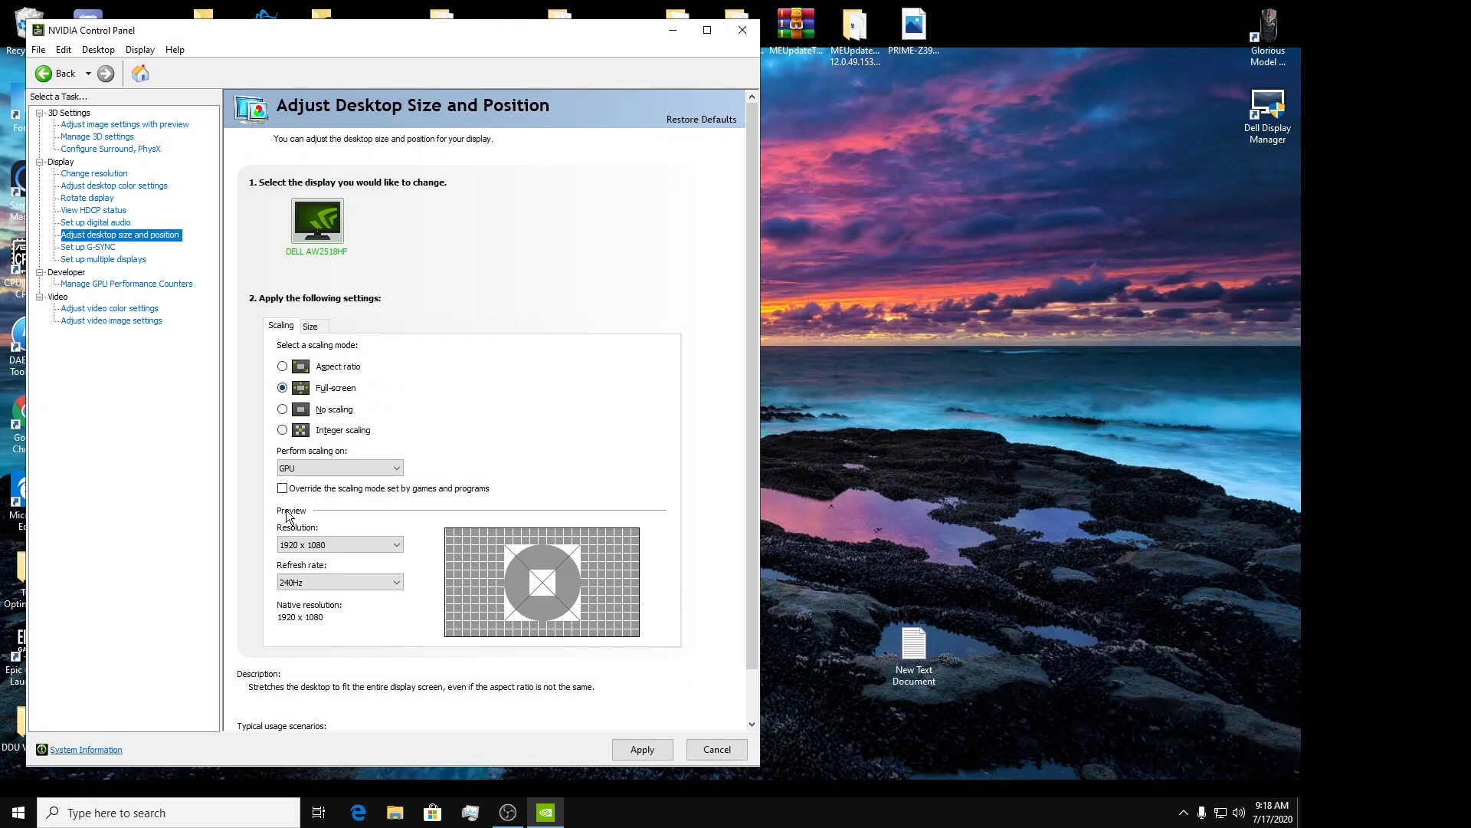
click(315, 491)
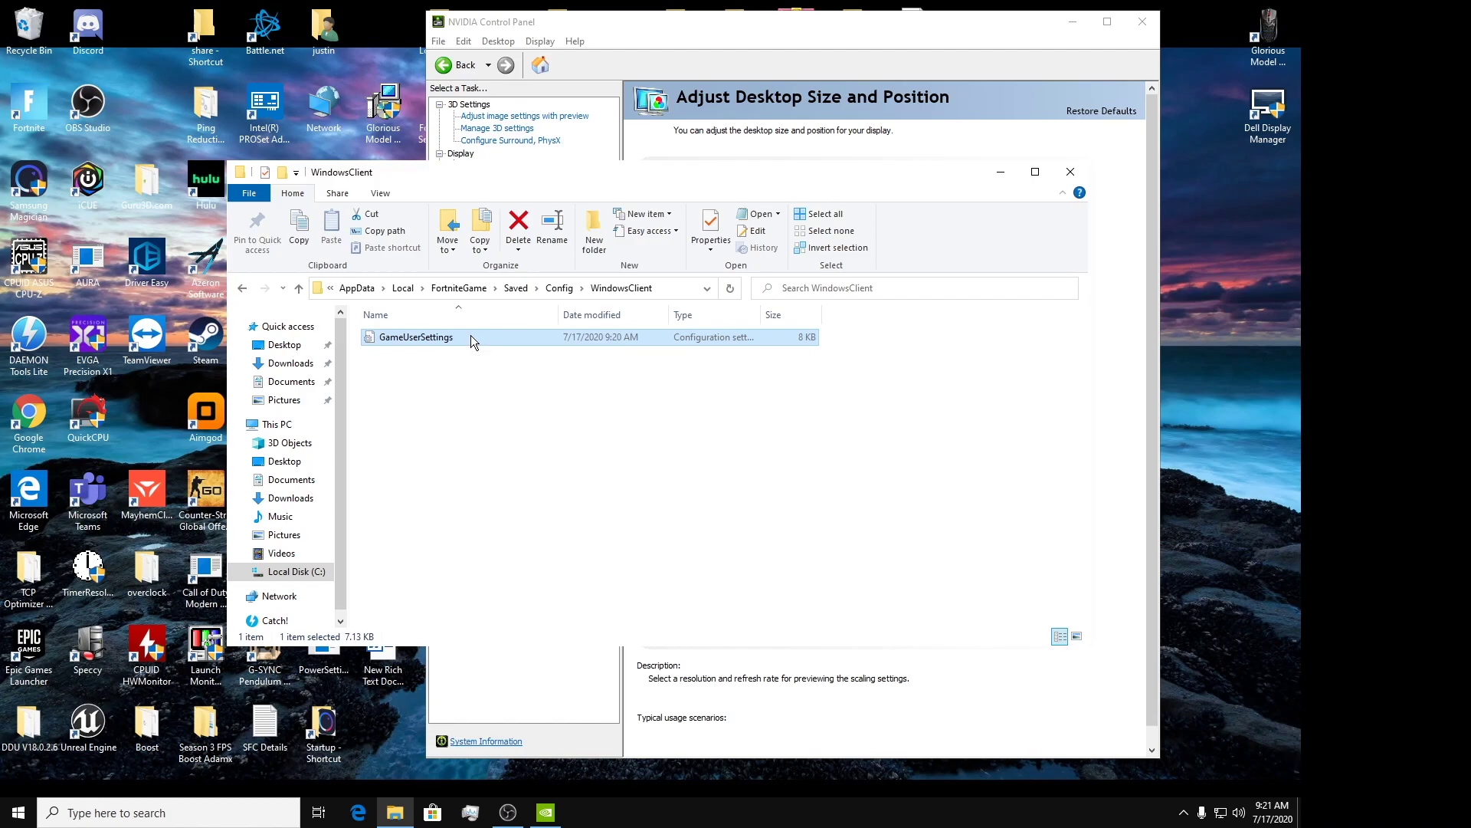
Make the GameUserSettings file read-only, and close the WindowsClient folder and the NVIDIA Control Panel
right_click(471, 334)
click(569, 665)
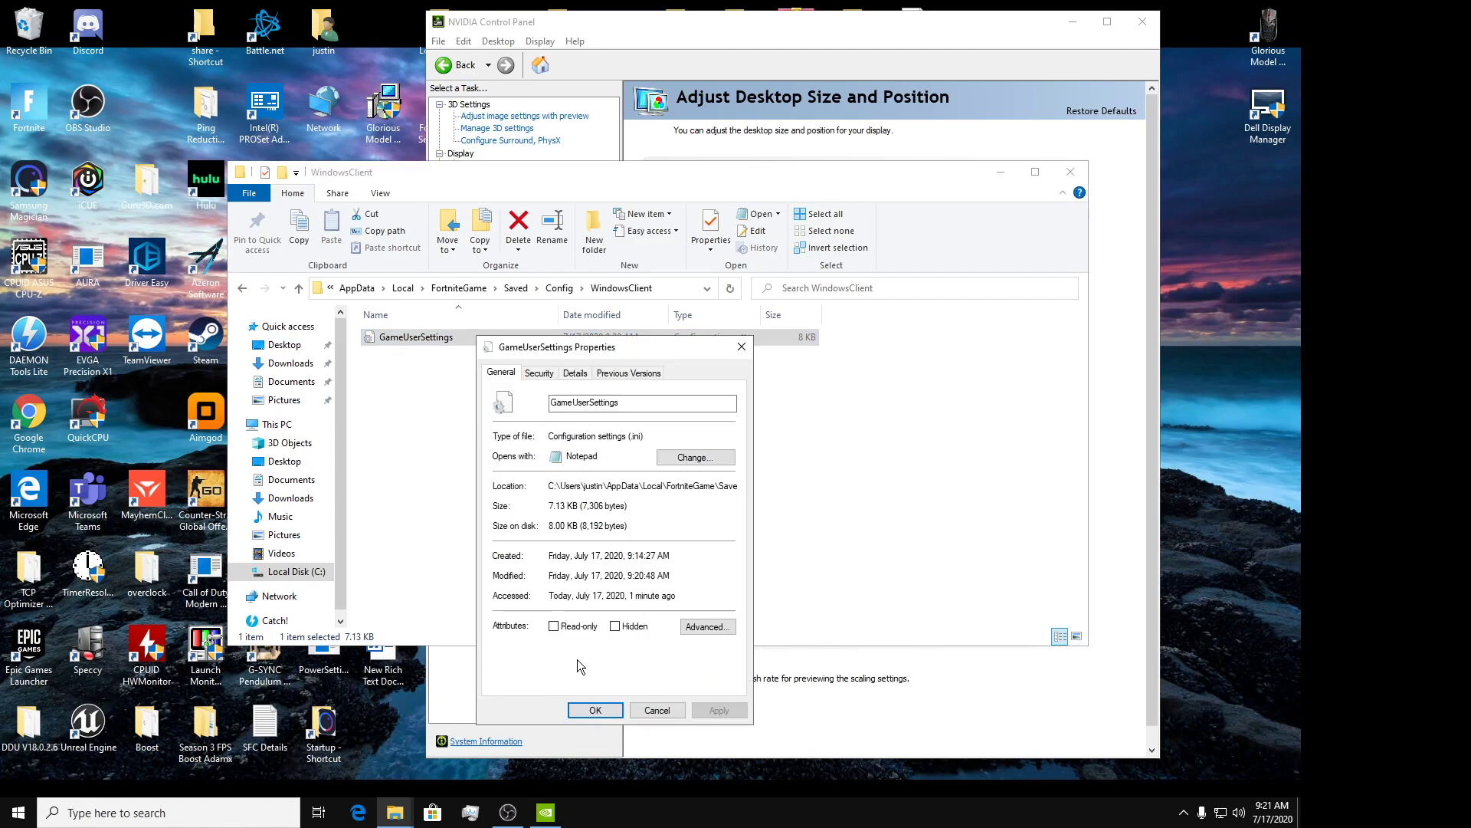
click(567, 625)
click(701, 710)
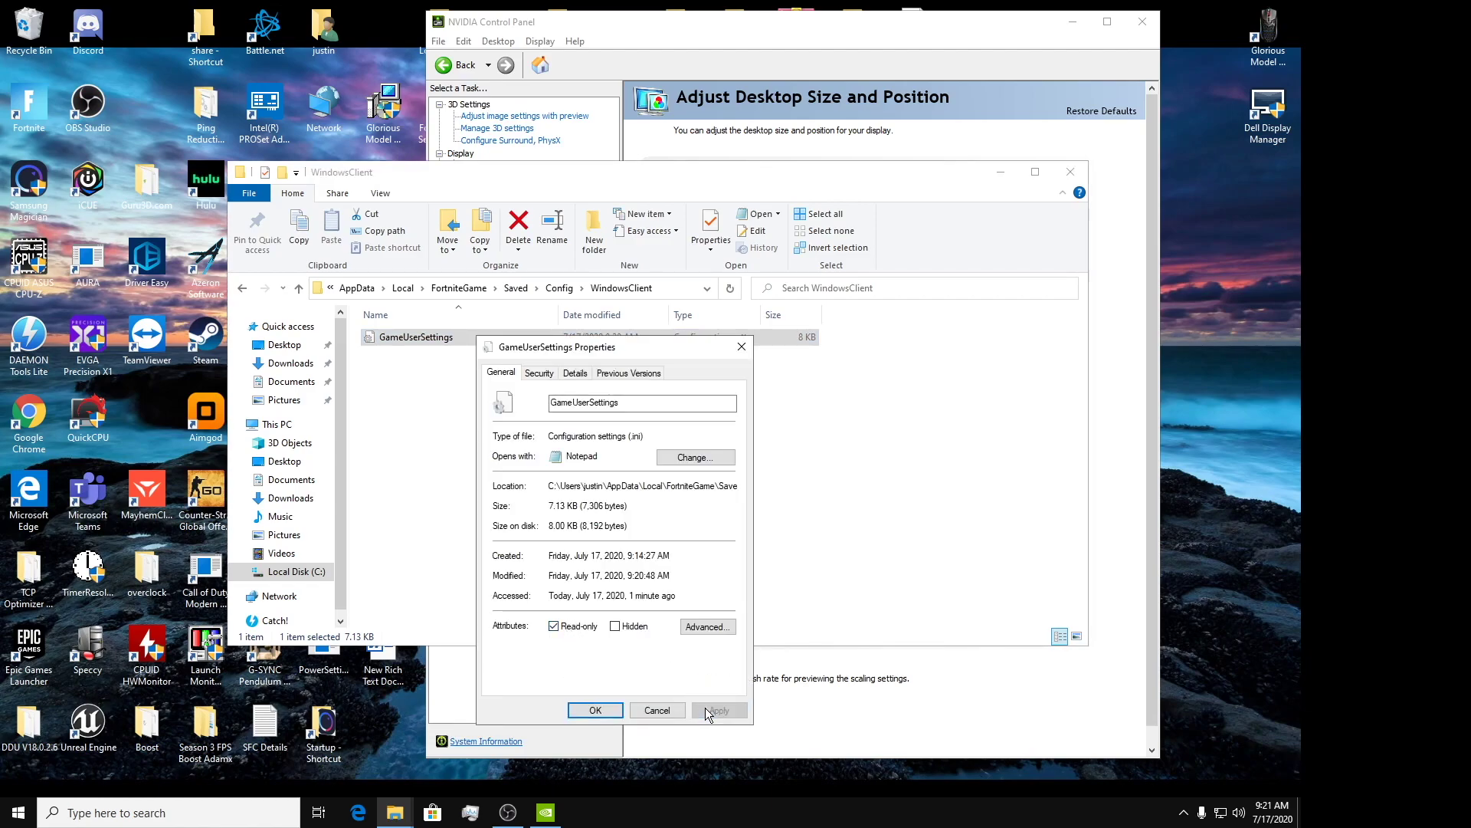
click(581, 711)
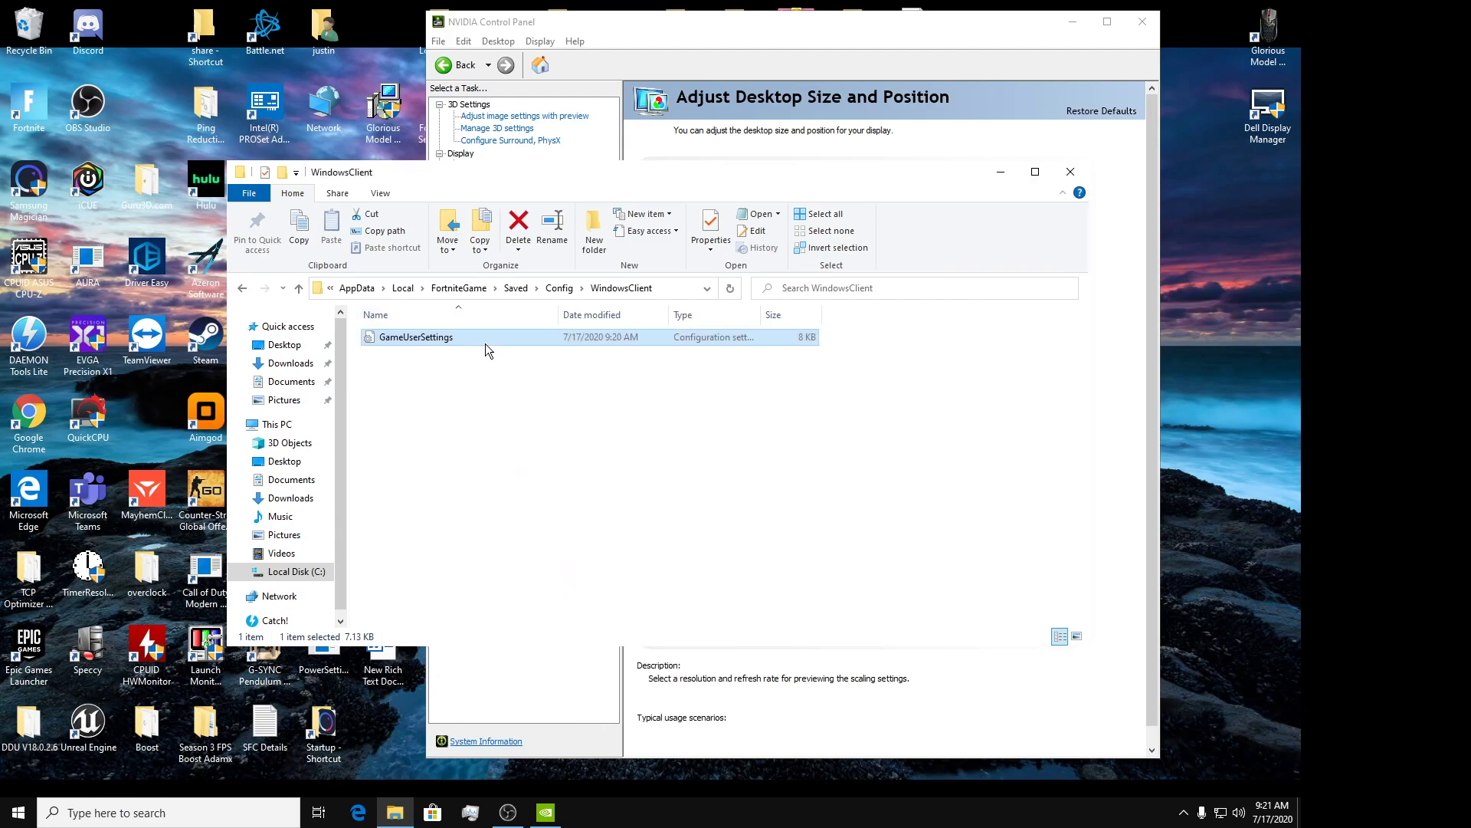
click(1081, 184)
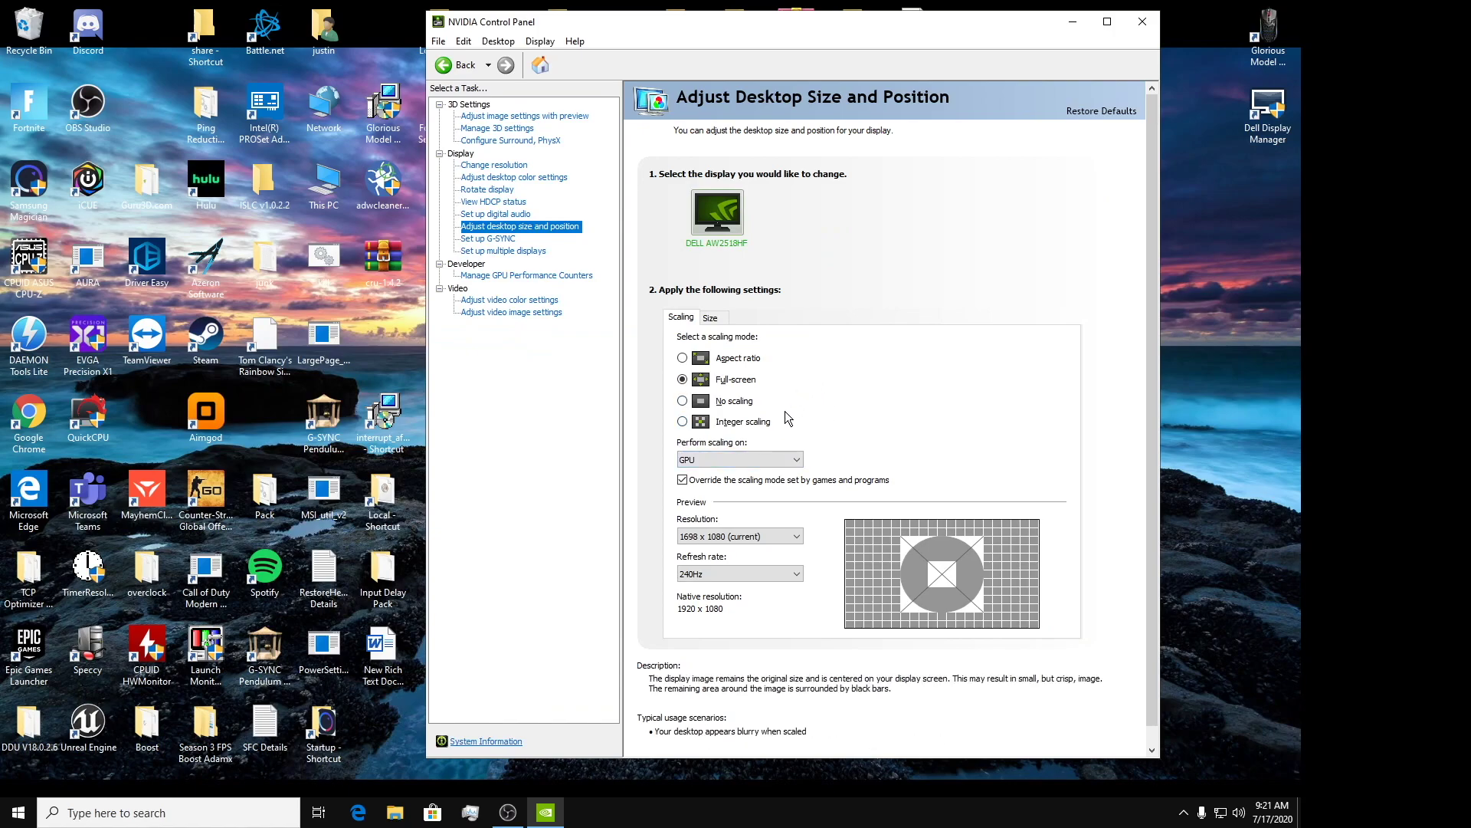
click(1155, 29)
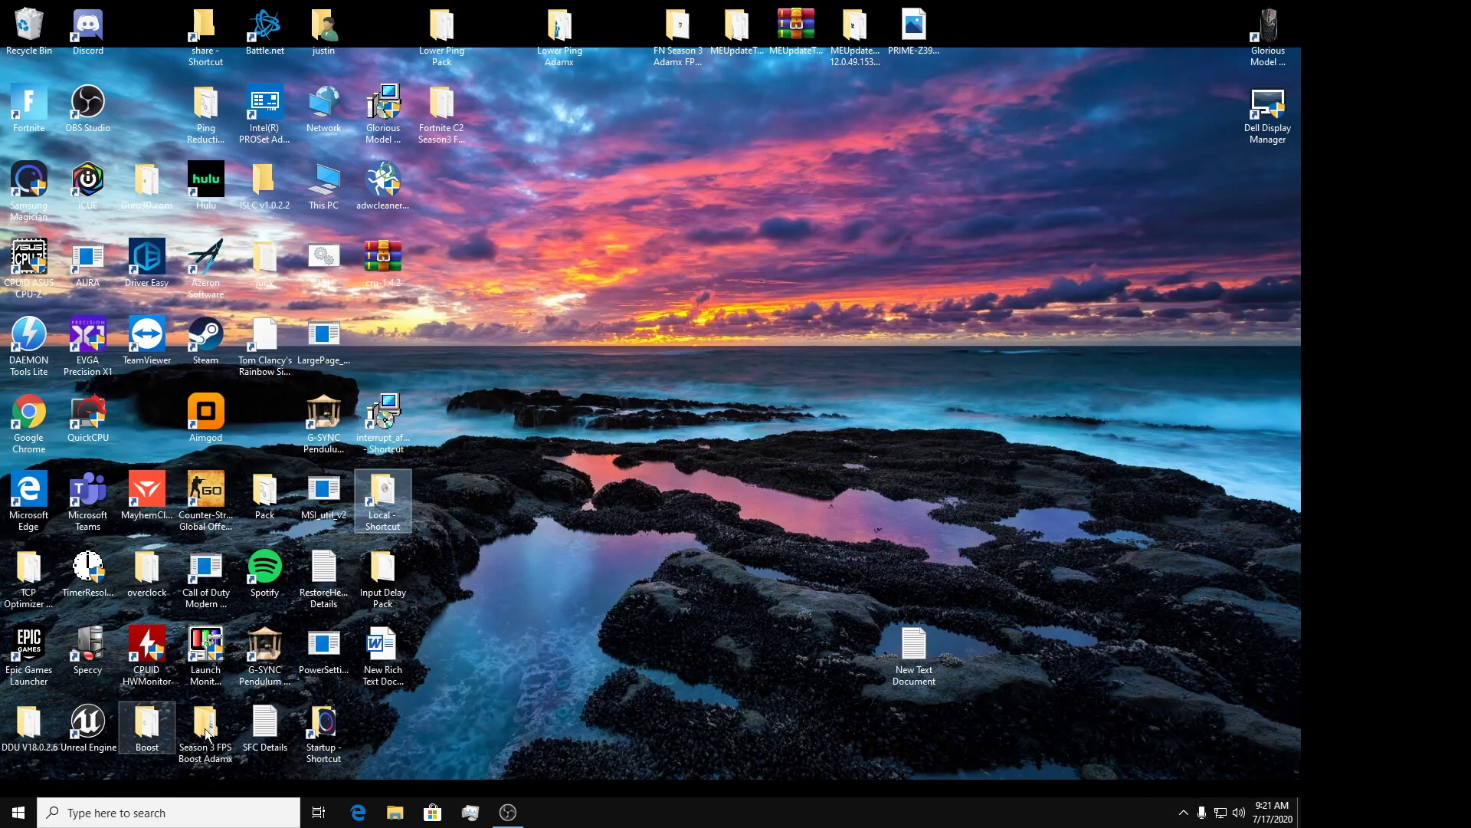
Launch the Epic Games Launcher and verify the Fortnite installation from the library
double_click(49, 648)
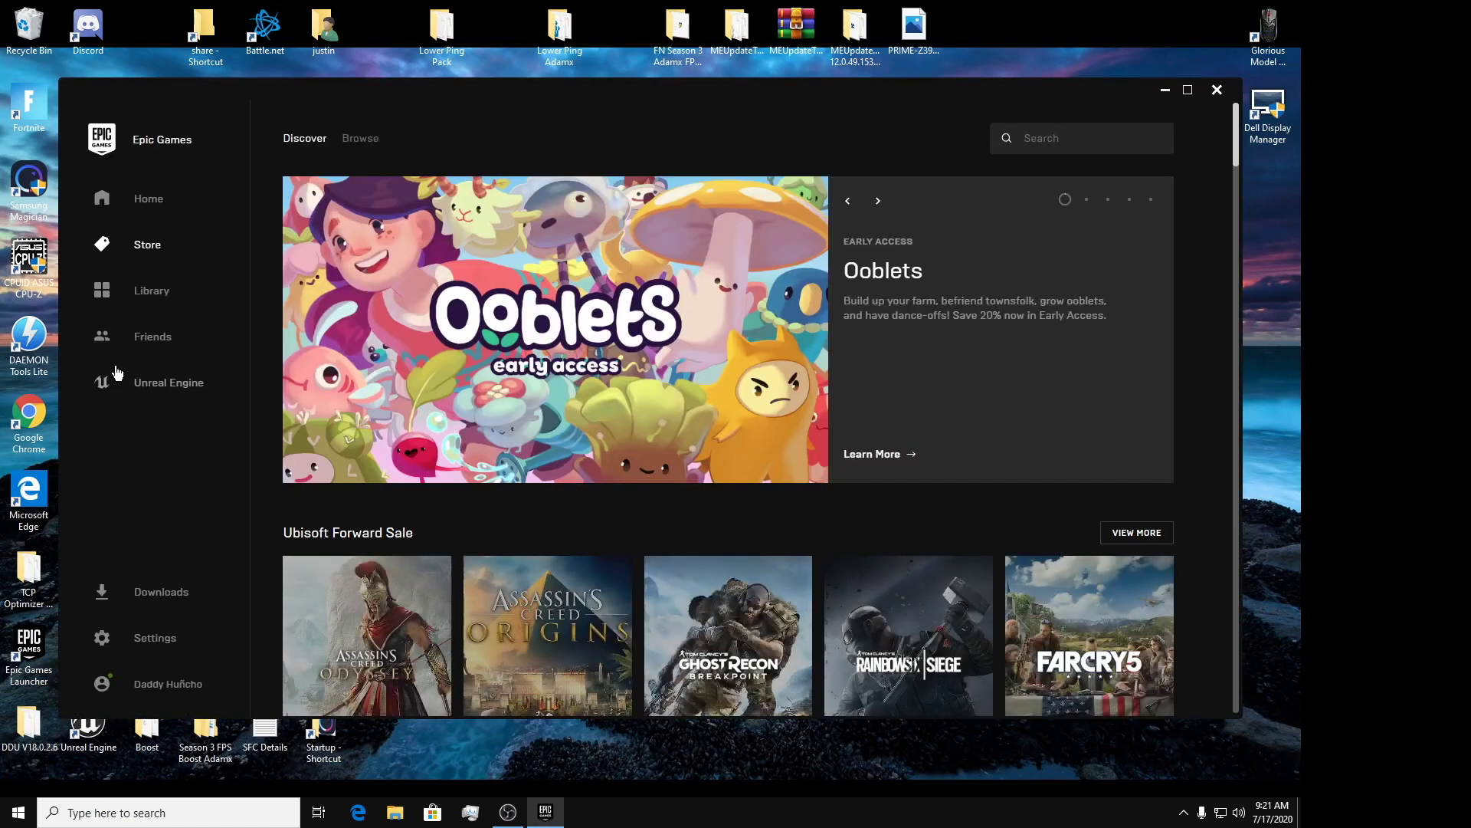
click(154, 292)
click(437, 415)
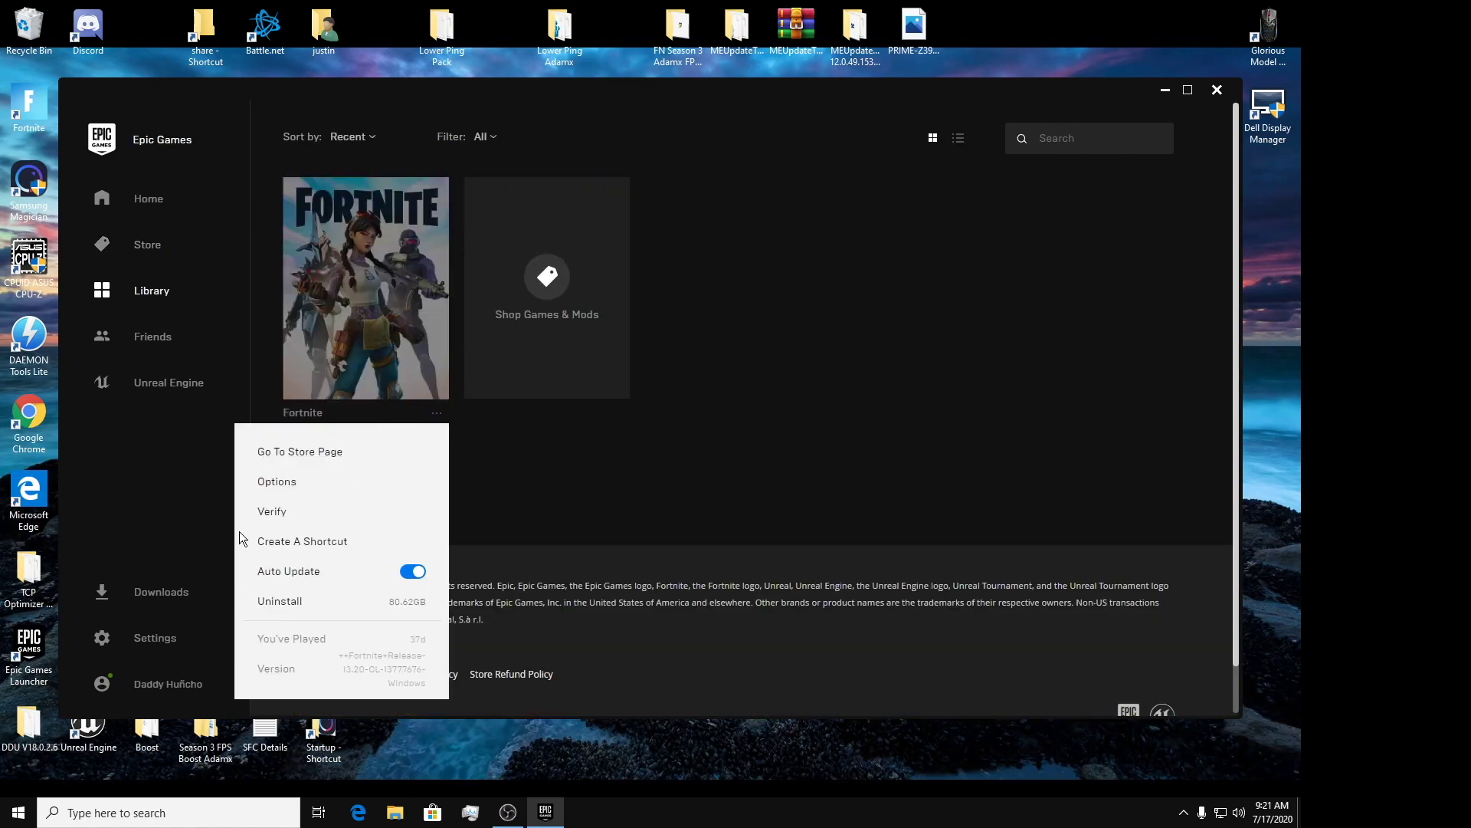
click(270, 512)
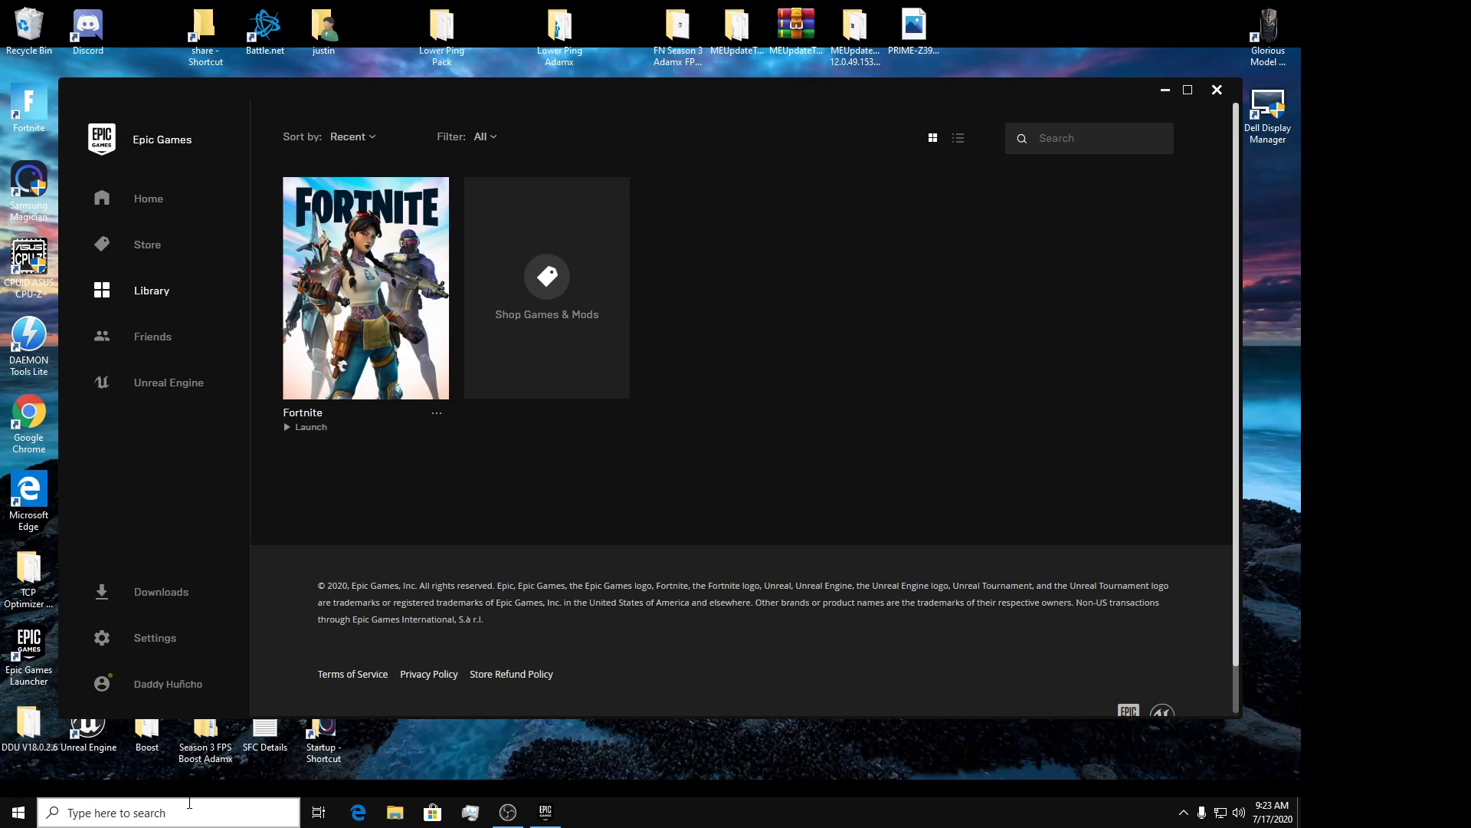
Optimize the C: drive with Defragment and Optimize Drives, and close that window and the Epic Games Launcher
click(195, 809)
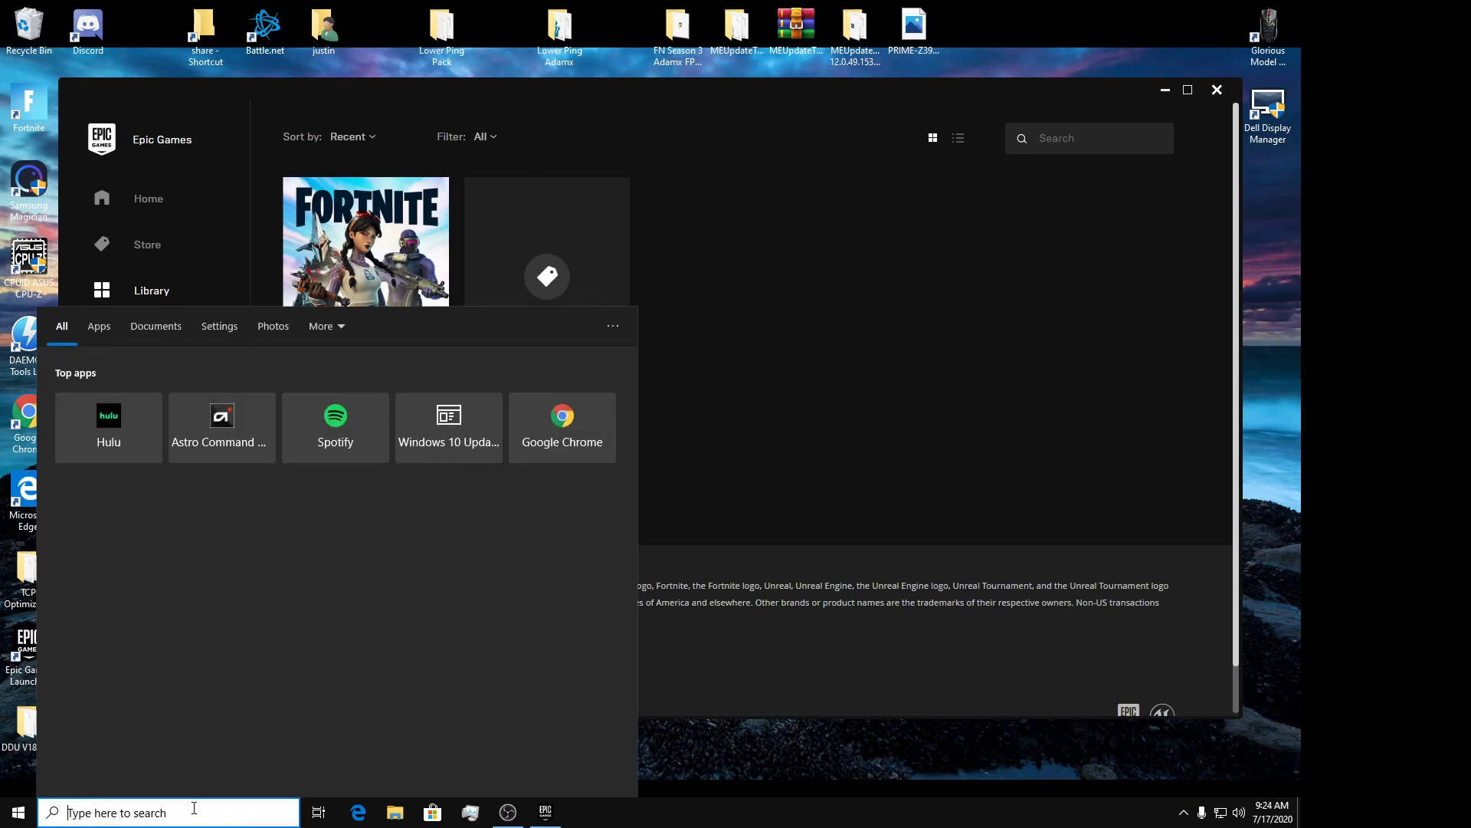
text(defrag)
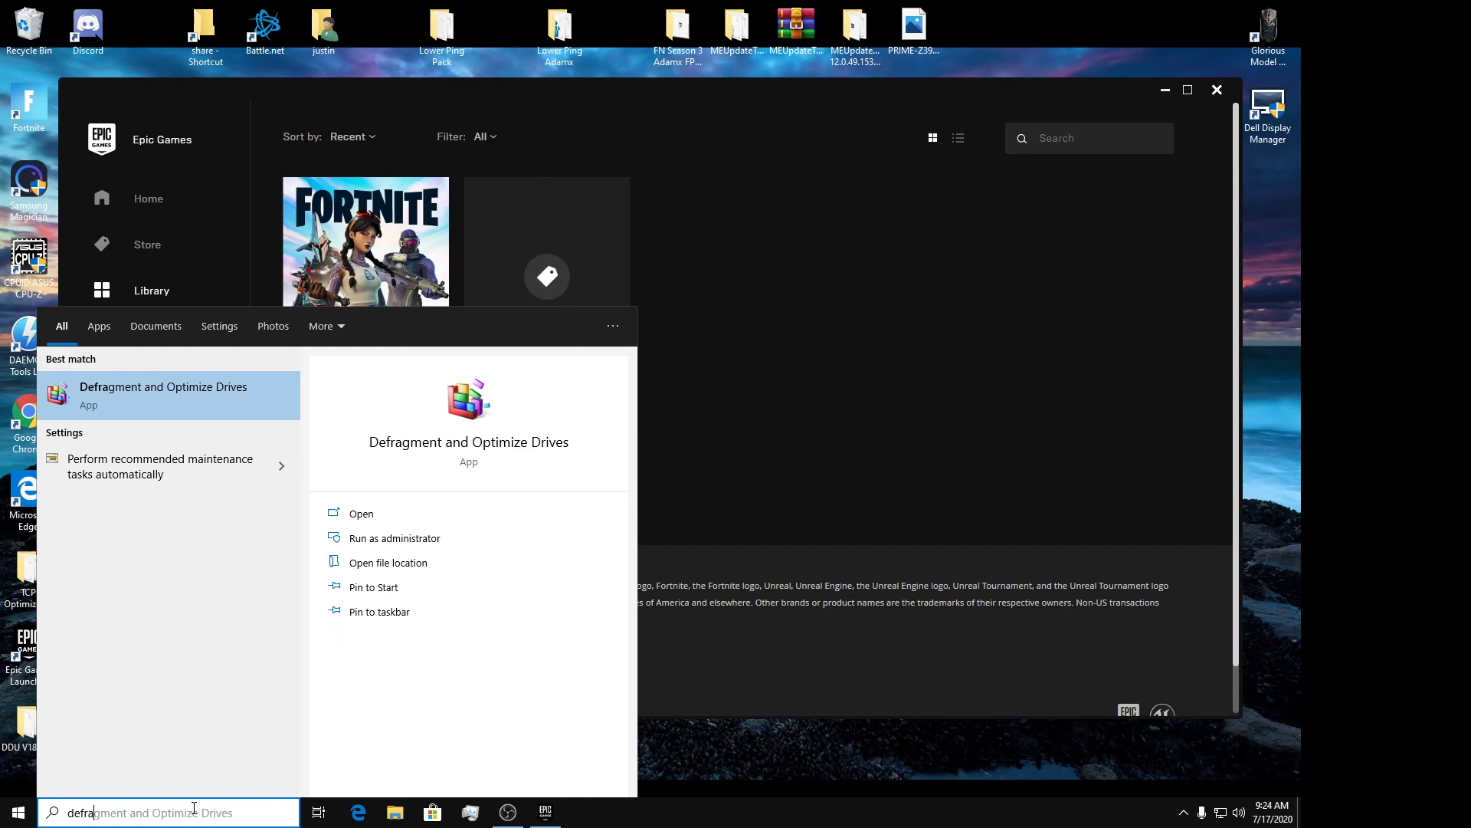
click(126, 397)
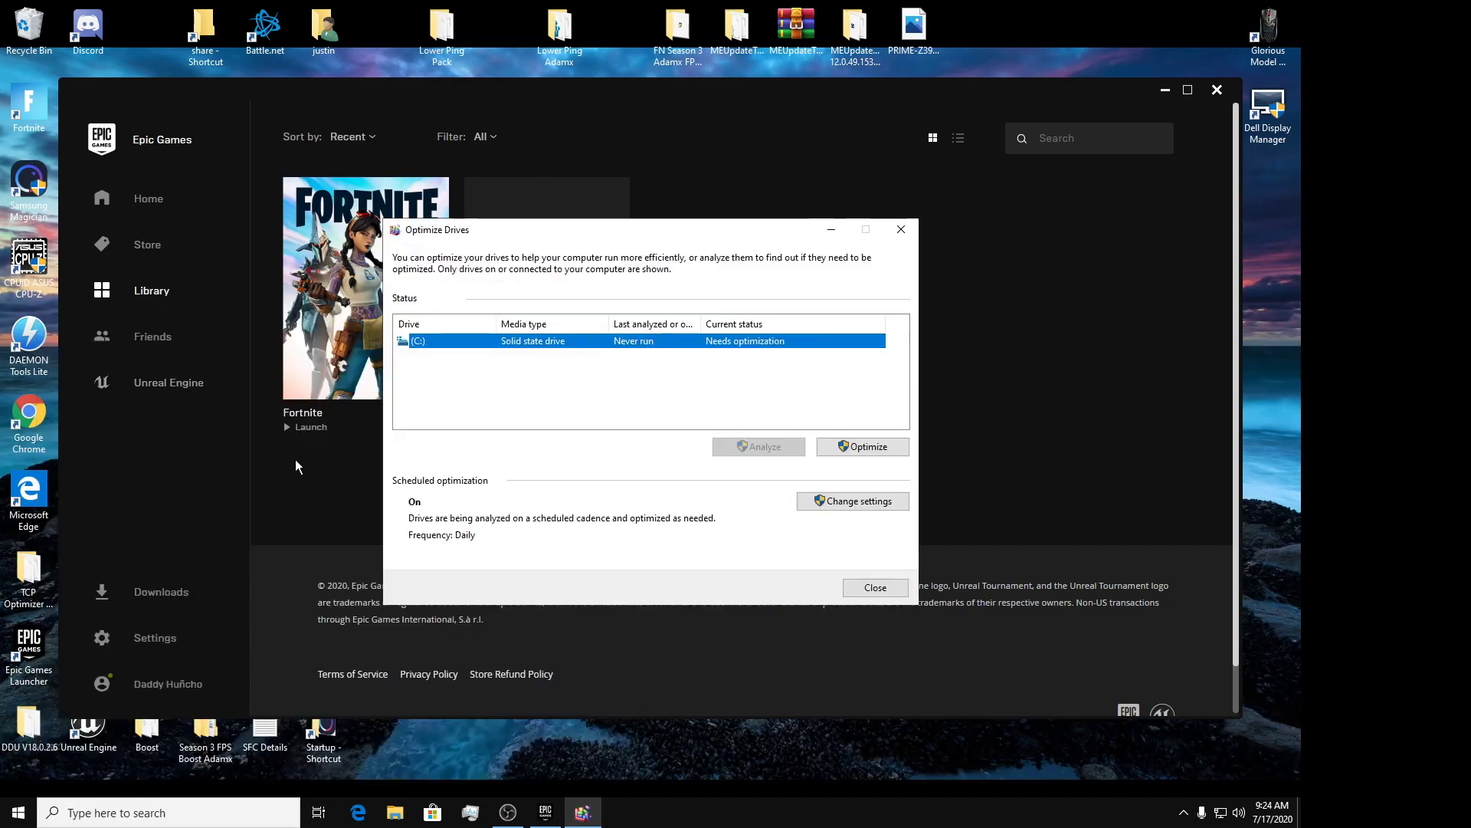
click(875, 449)
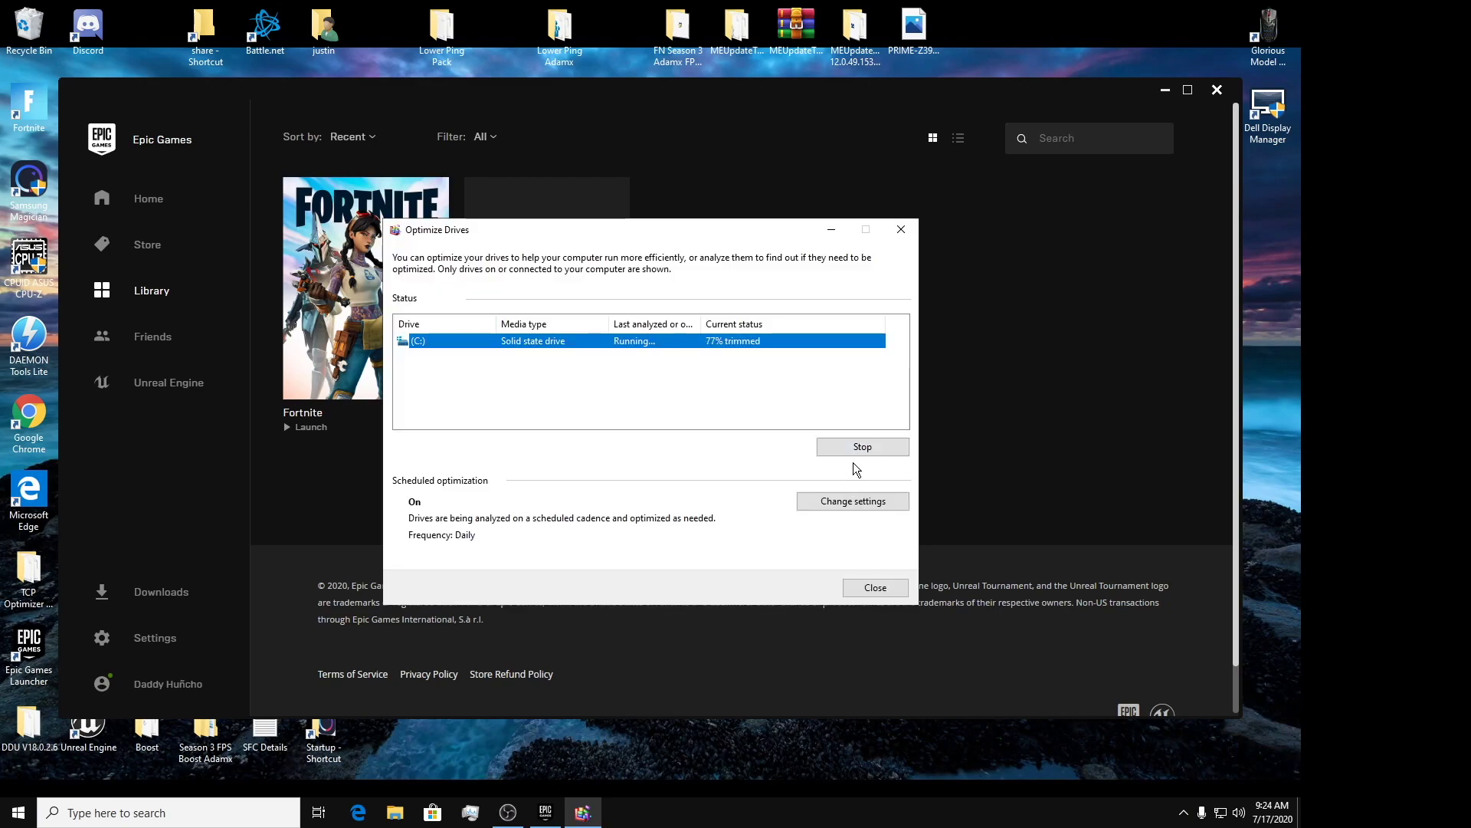
click(901, 229)
click(1217, 89)
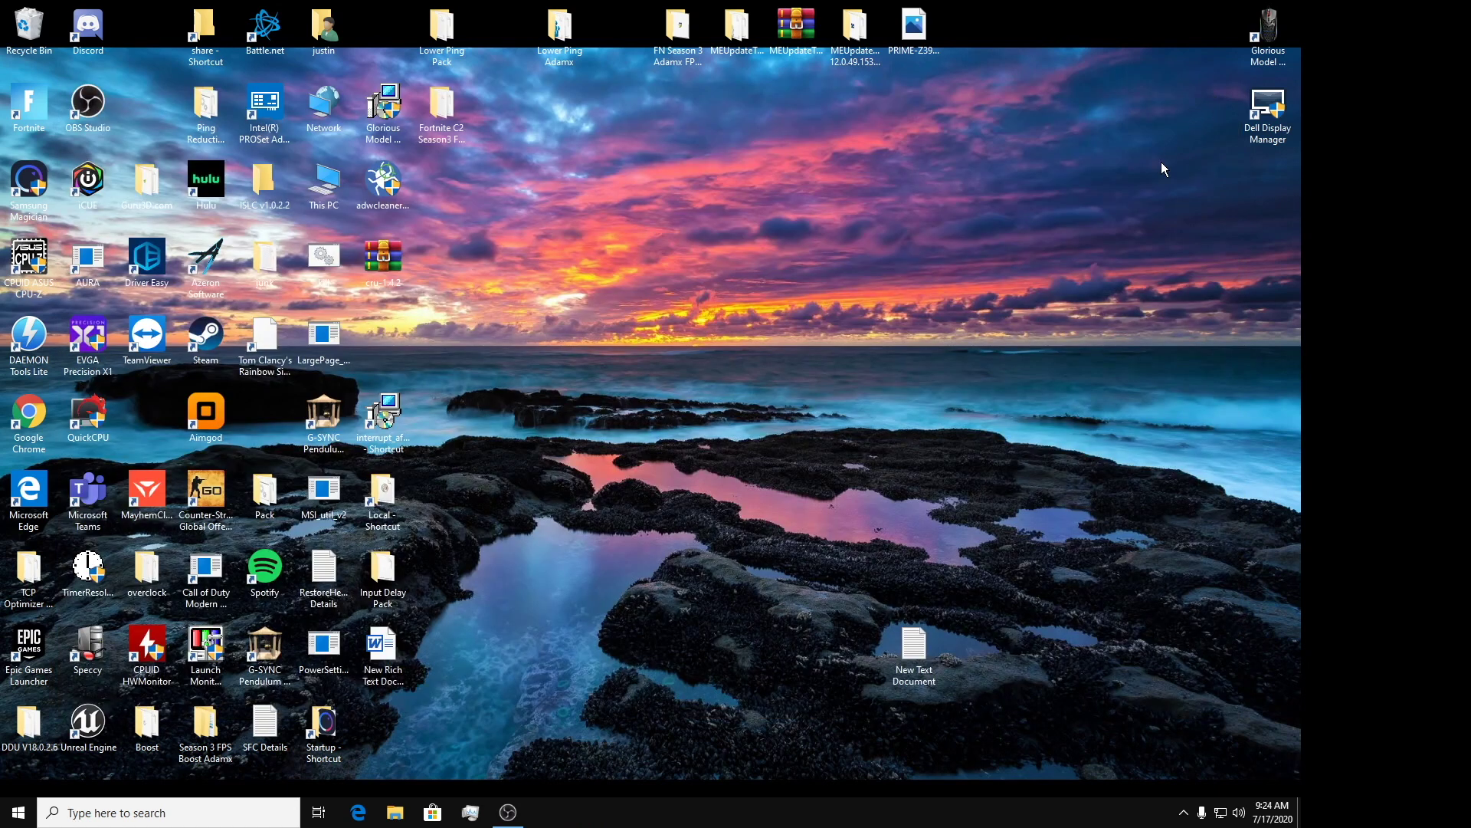
click(508, 812)
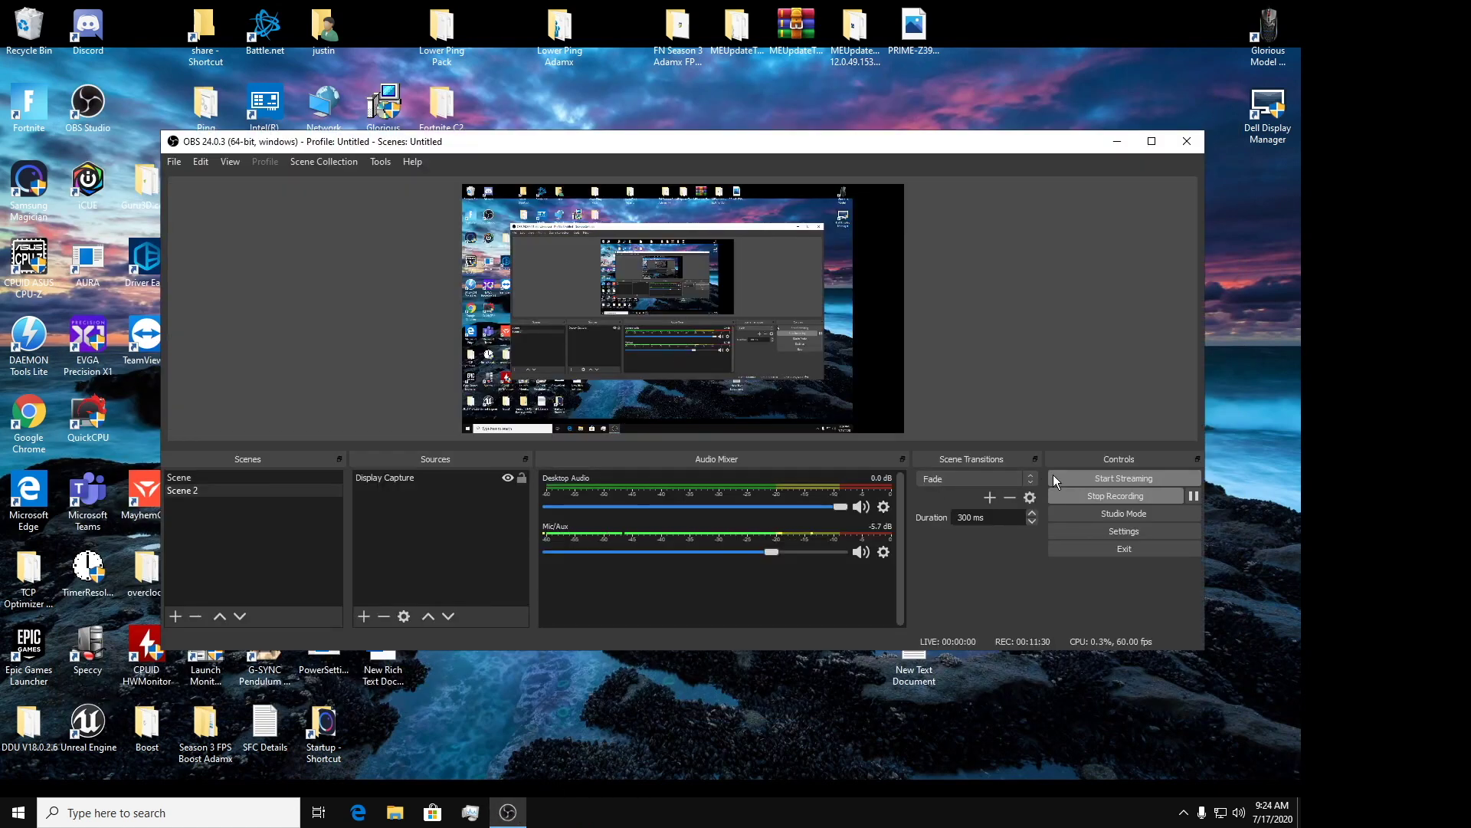